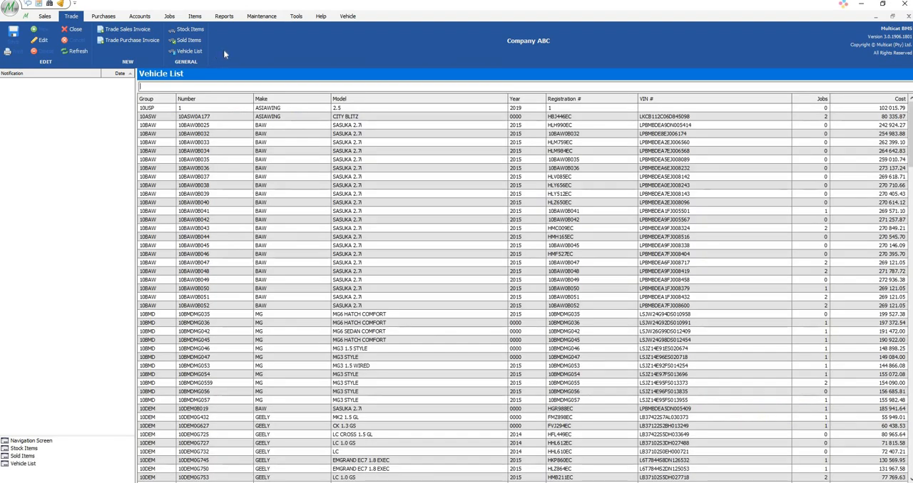
Create a new trade purchase invoice with ABC SCRAPYARD as the supplier
click(128, 40)
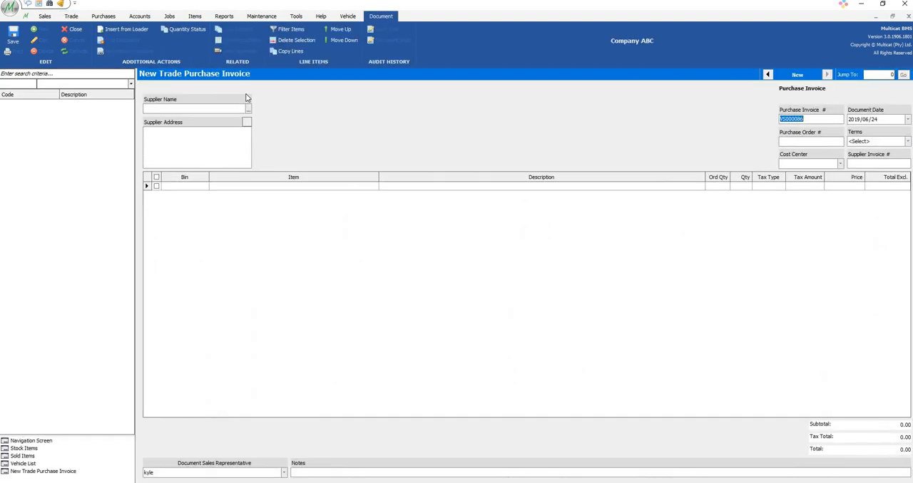
click(247, 111)
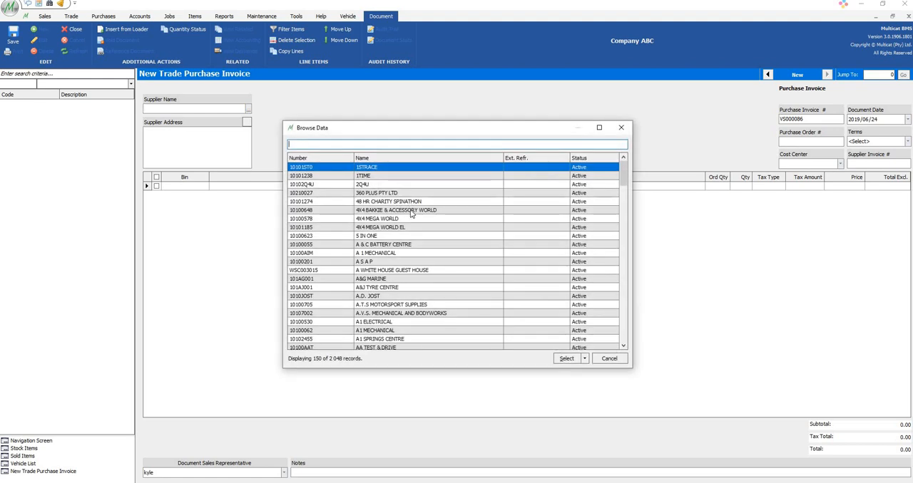
double_click(368, 237)
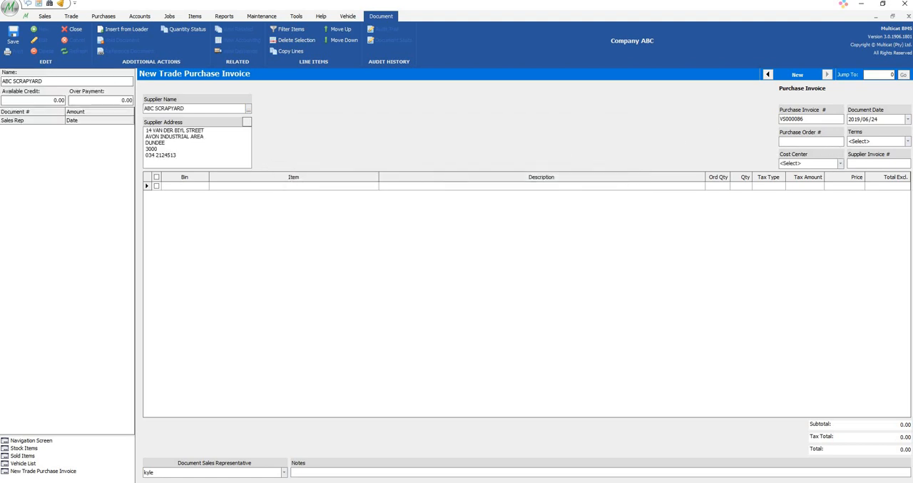
Fill in the purchase order number, set the supplier invoice number to 12, and choose Asia Wing as the cost center
text(123)
text(12)
click(839, 165)
click(813, 181)
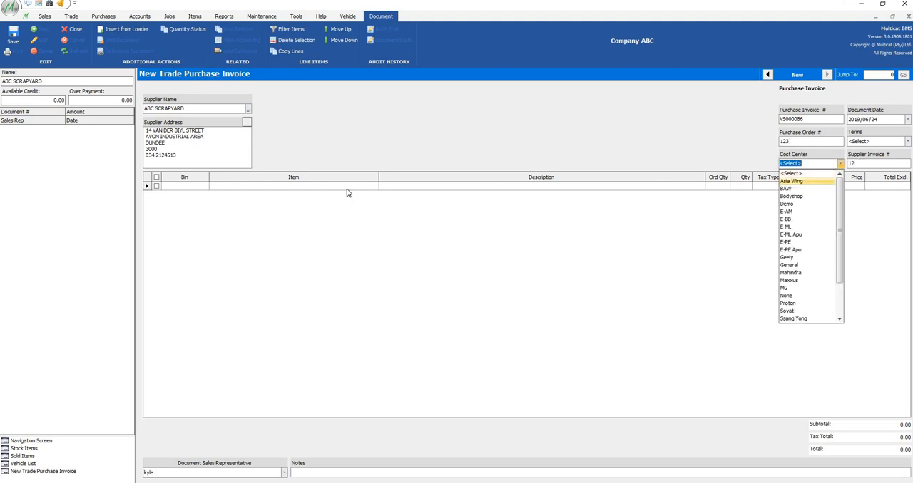
Add item 10USP (USED VEHICLE) to the first line of the purchase invoice
click(364, 190)
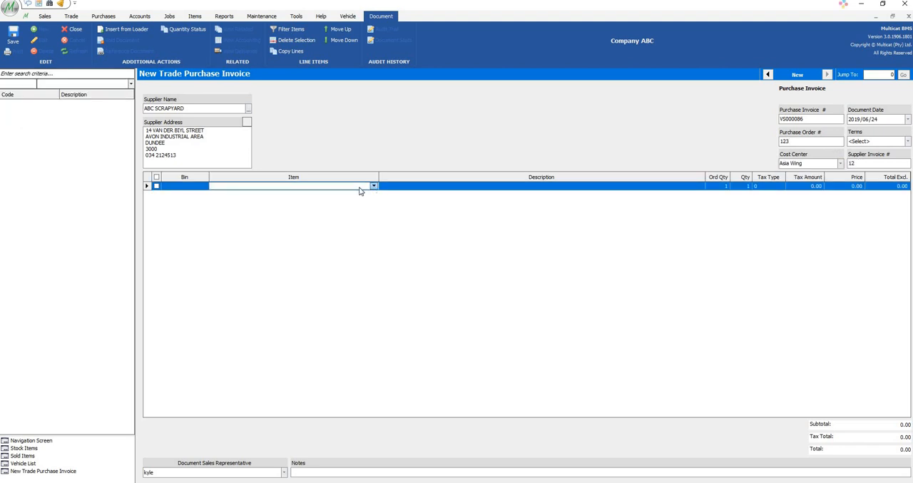
click(271, 195)
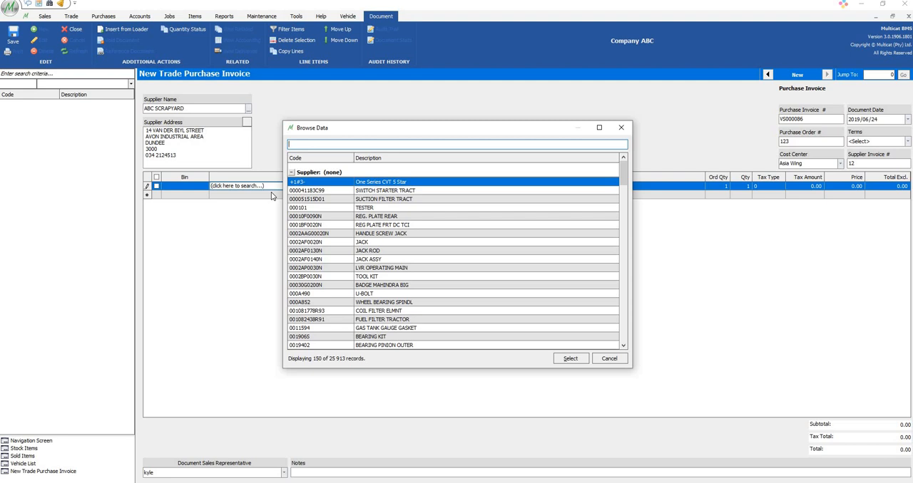
text(10sup)
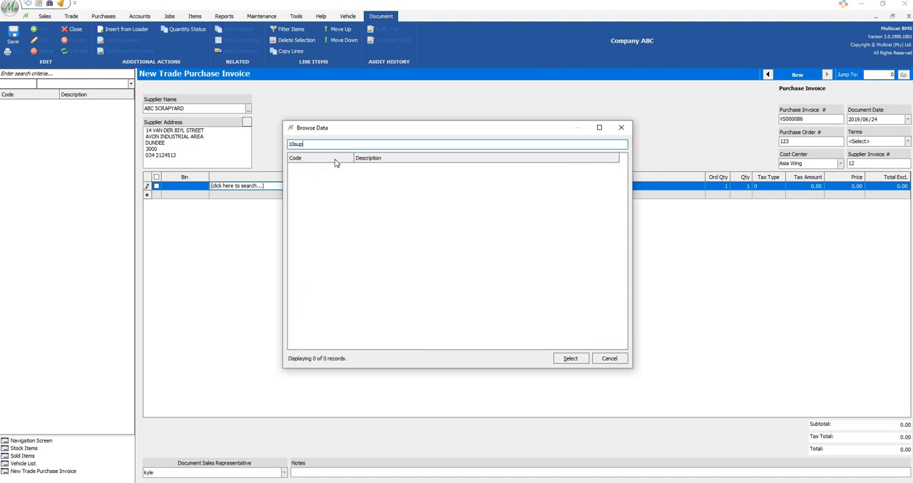
key(BackSpace)
key(BackSpace)
key(BackSpace)
text(u)
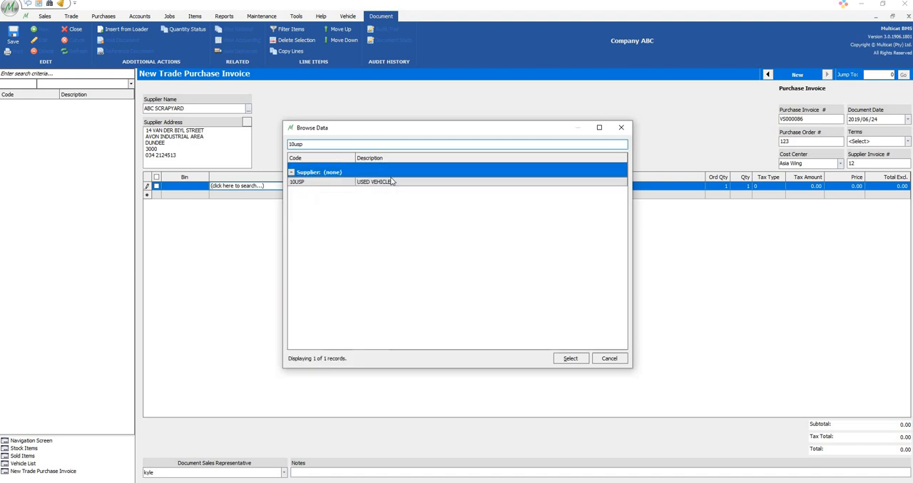
click(392, 184)
double_click(396, 184)
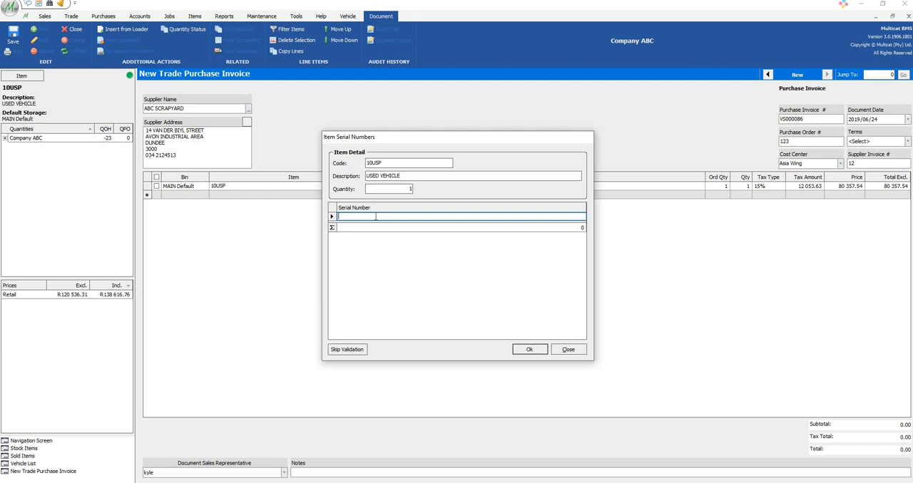
Assign serial number 12 to the used vehicle, set its line price to 100000, and save the invoice
text(12)
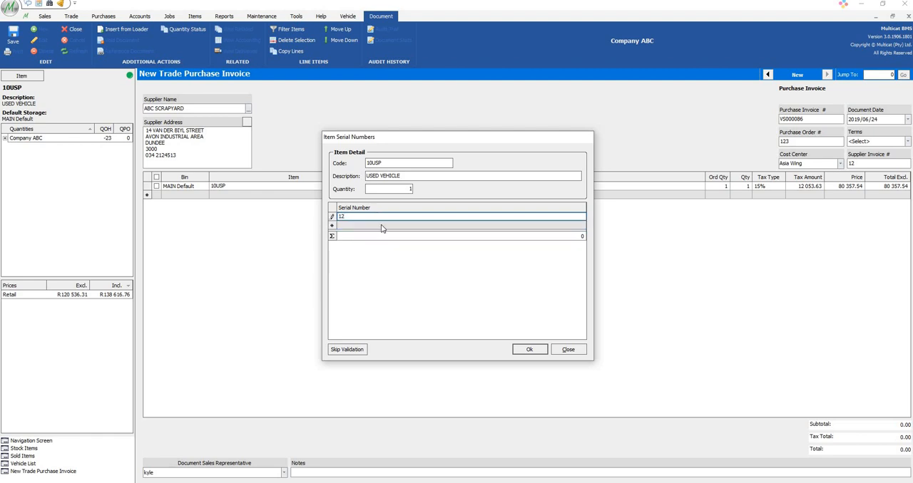
click(529, 349)
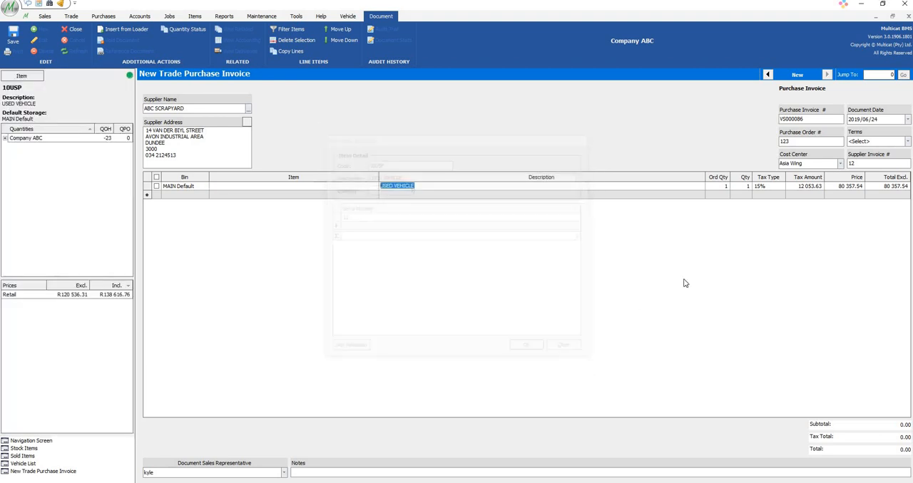
click(853, 184)
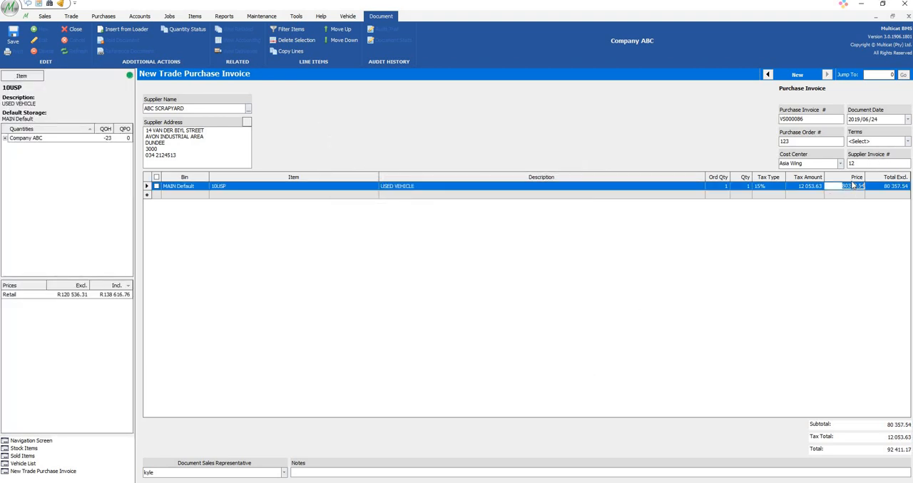
text(100000)
click(854, 195)
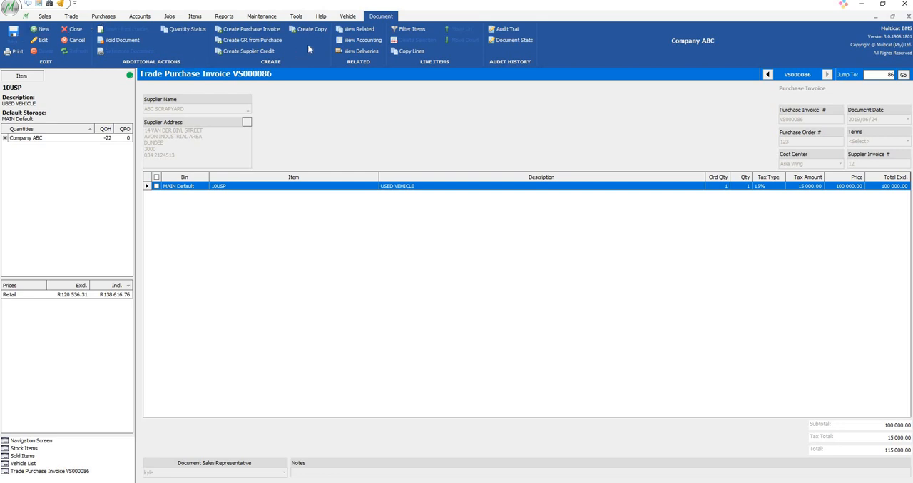
Open the job card related to the saved purchase invoice and close the related records window
click(355, 31)
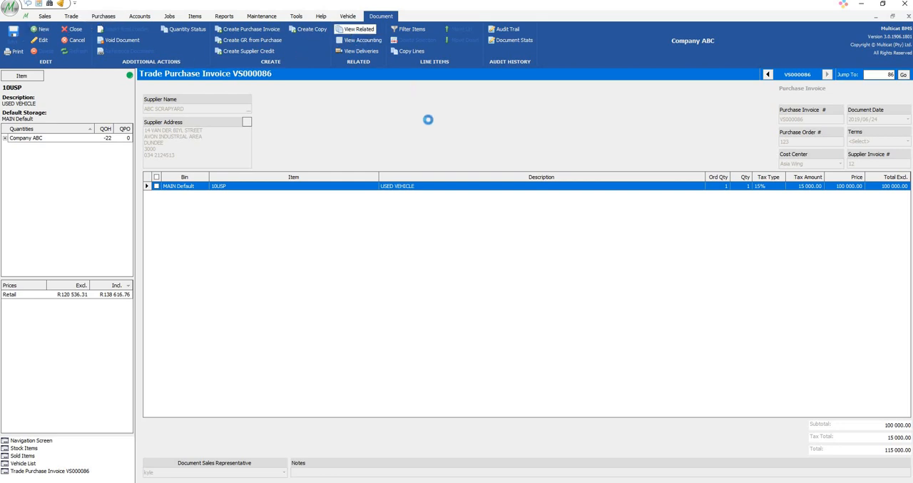
click(535, 150)
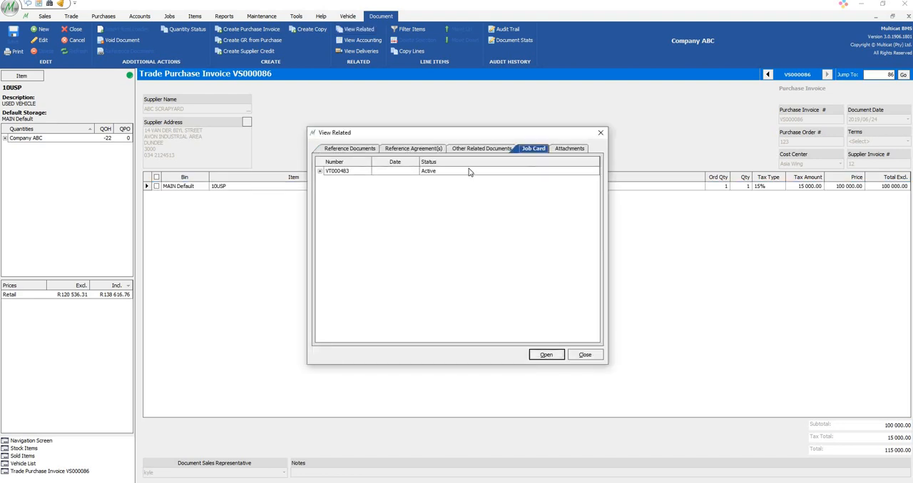
double_click(469, 171)
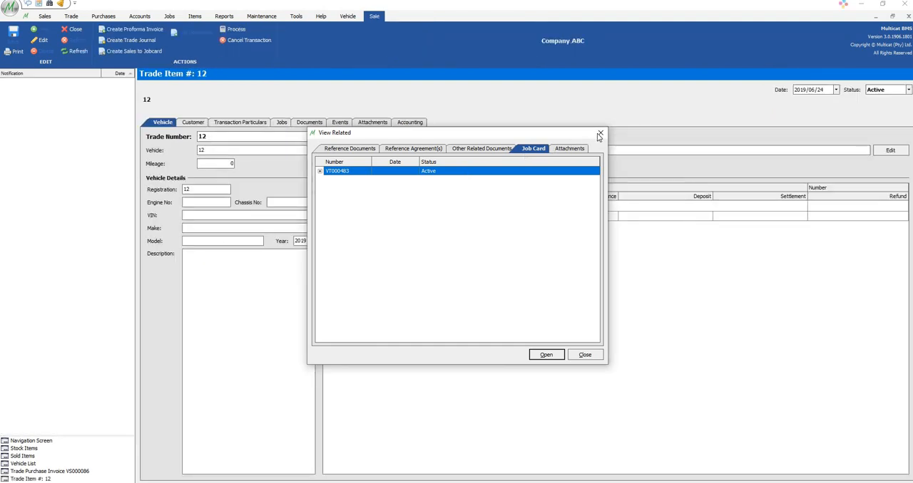
click(600, 133)
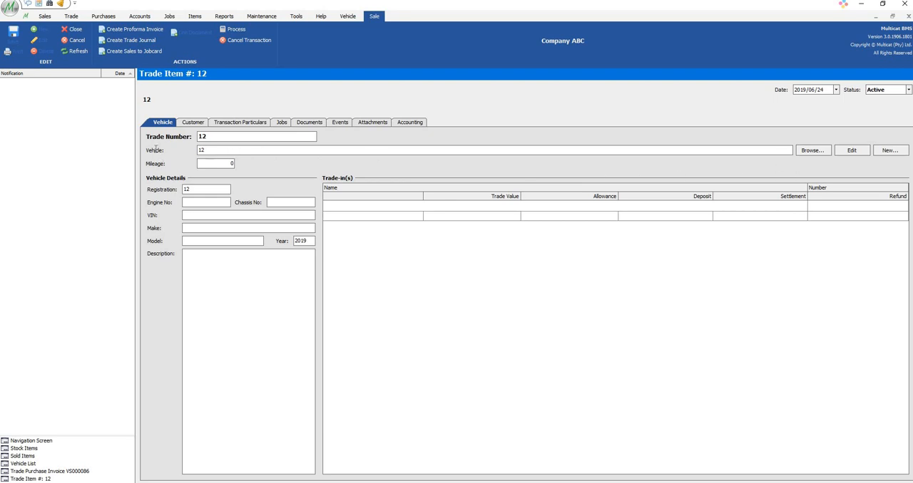
Open the trade item's vehicle record for editing and set the engine number to 213
drag(210, 150, 156, 149)
click(853, 151)
click(402, 172)
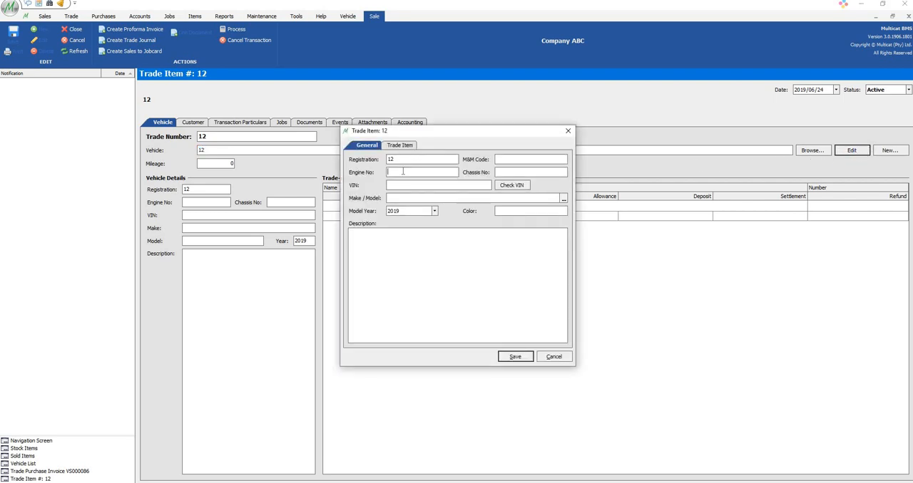
text(213)
Set the vehicle's make and model to AUDI A3 1.8T FSI SE 3-DR S-TRONIC
click(564, 199)
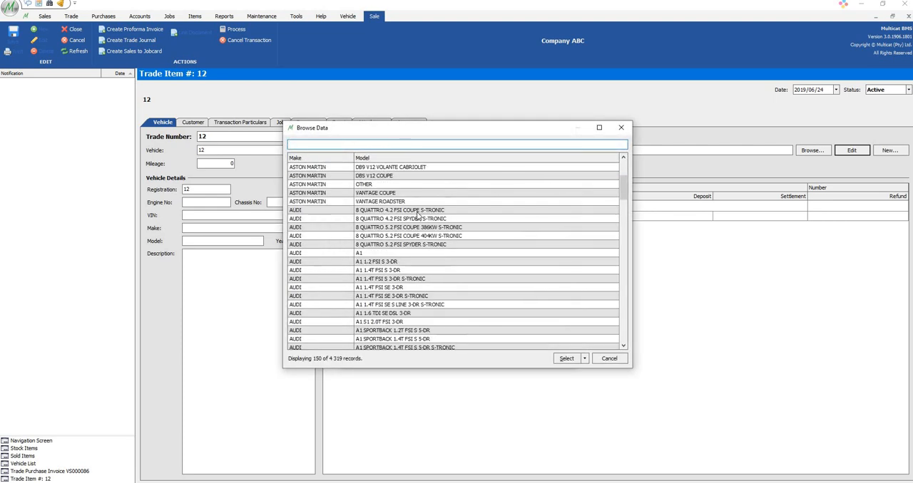
scroll(532, 229, up, 5)
scroll(549, 335, down, 5)
click(584, 359)
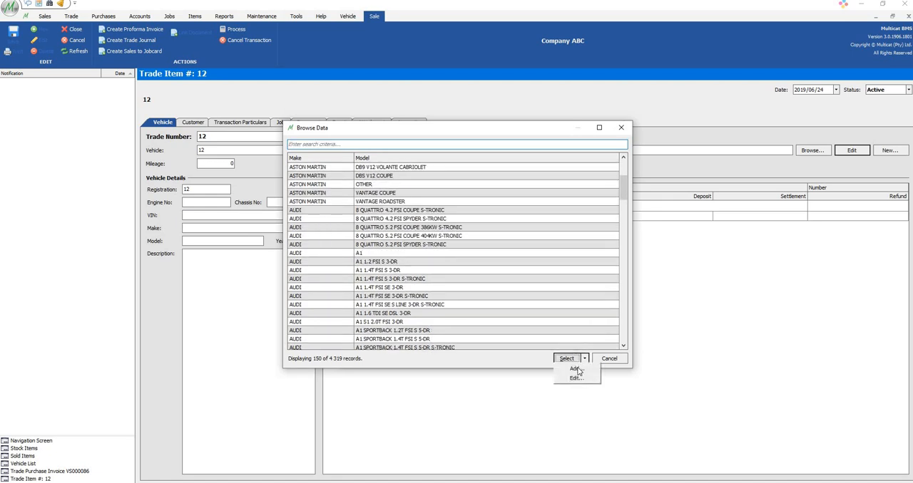
scroll(372, 311, down, 1)
double_click(372, 306)
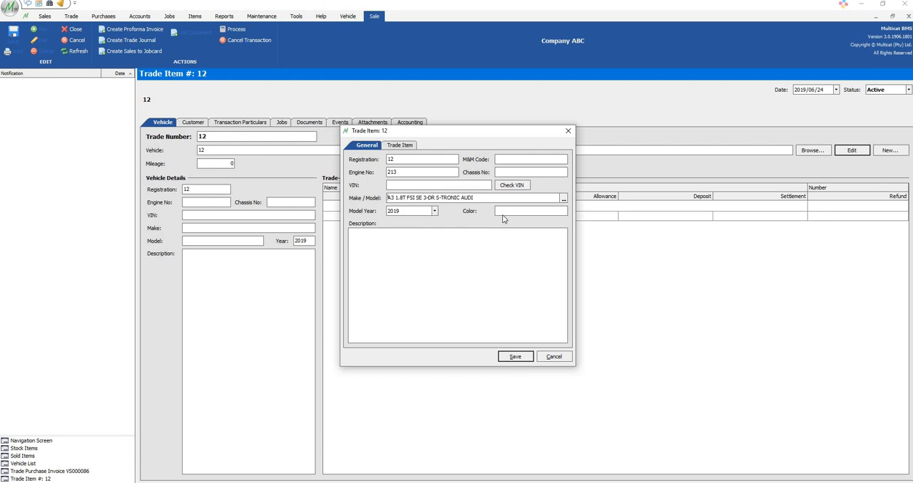
Set the vehicle's color to WHITE and save the vehicle record
click(503, 214)
text(WHITE)
click(511, 360)
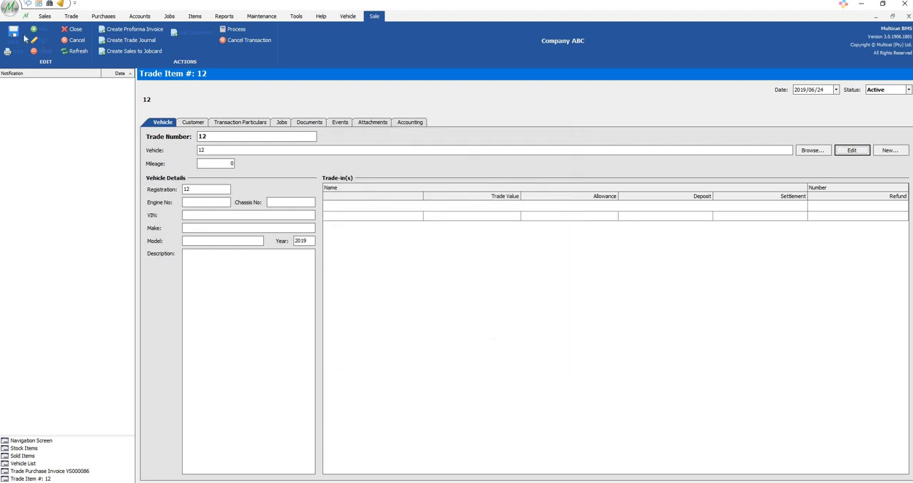
Examine the trade item's customer, vehicle and linked document details, and the selling price and discount entries in its transaction particulars
click(192, 124)
click(160, 125)
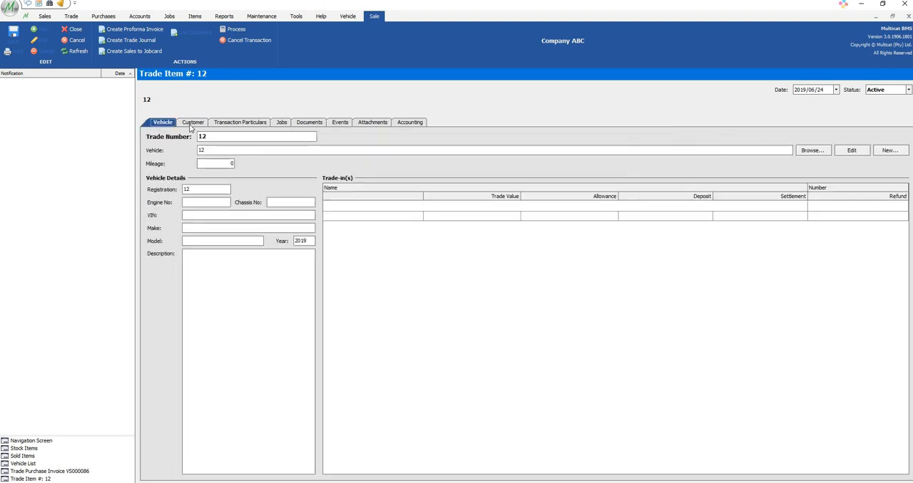
click(193, 123)
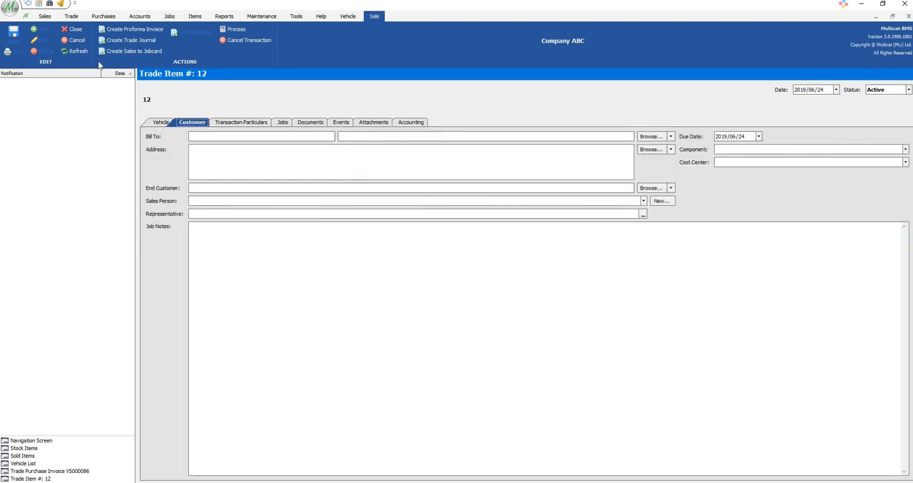
click(161, 123)
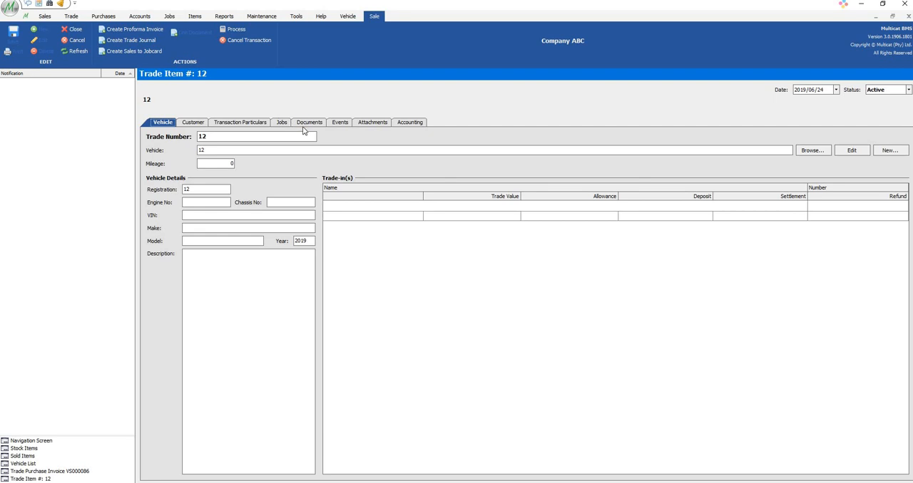
click(308, 123)
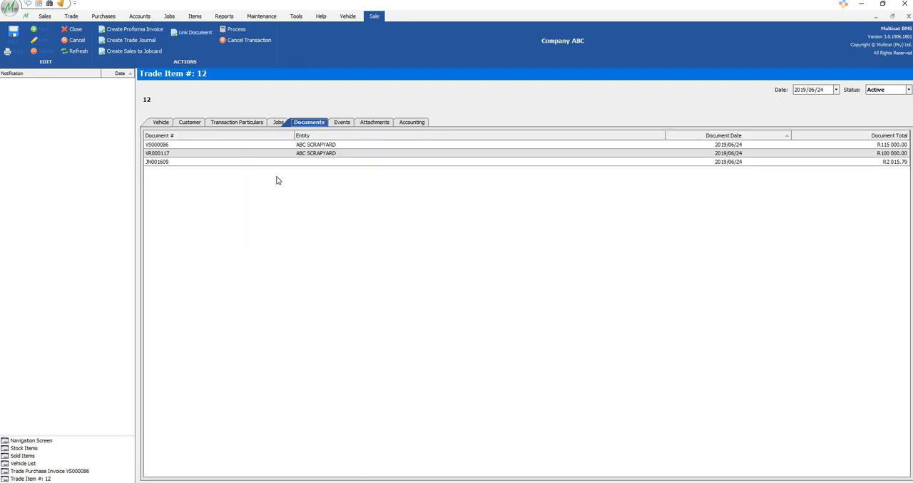
click(248, 122)
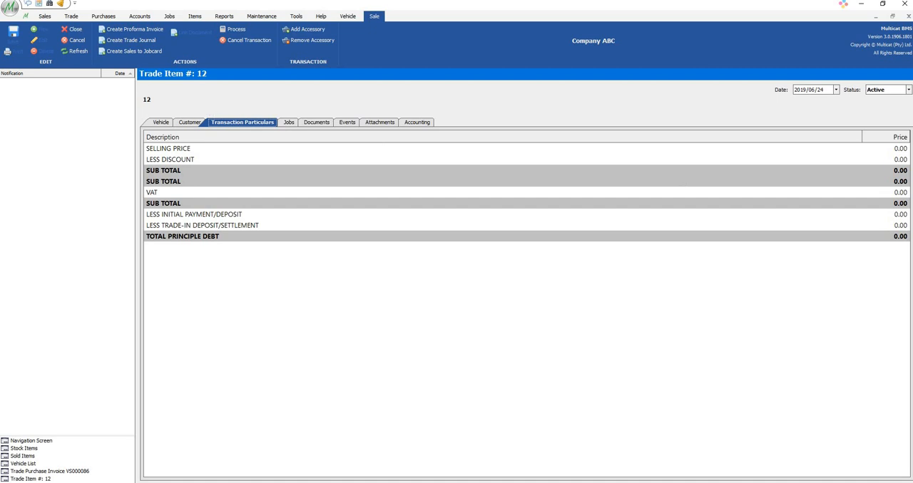
click(903, 150)
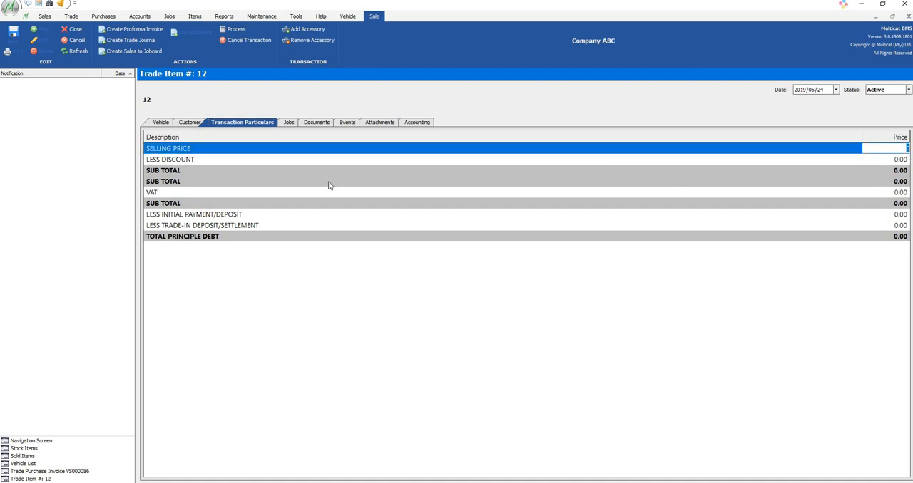
click(208, 162)
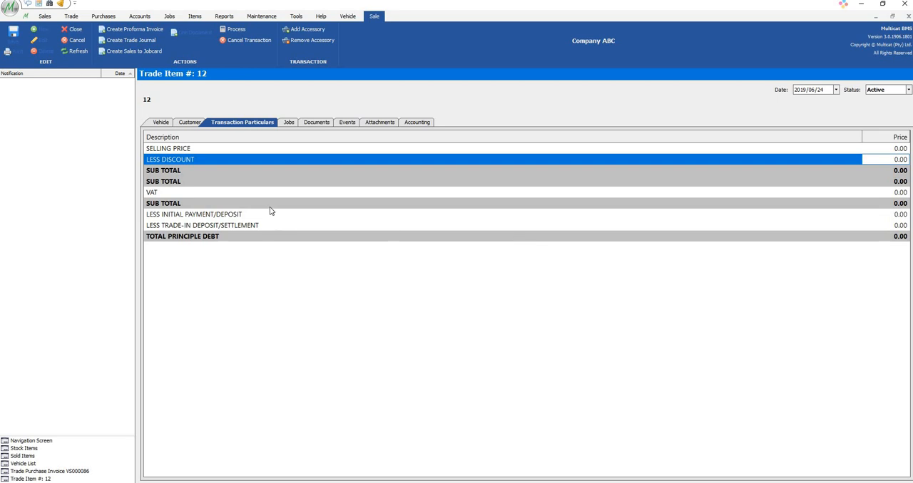
click(876, 148)
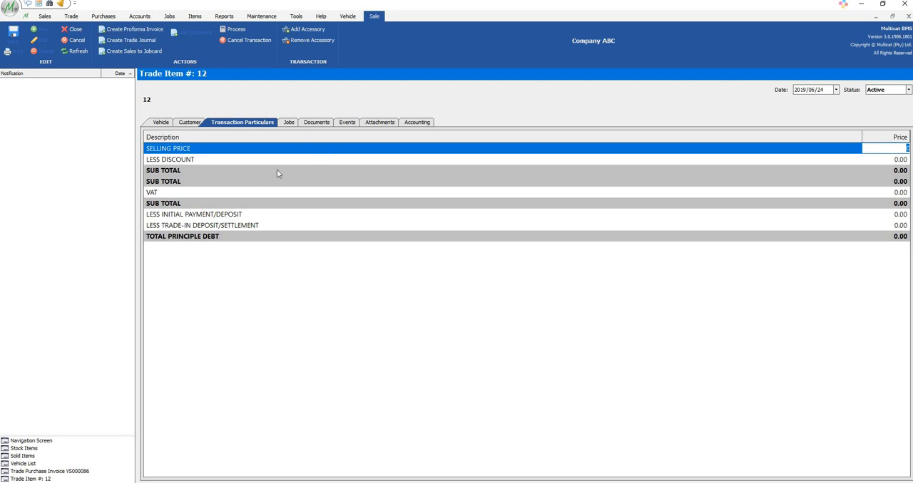
Set the trade item's Bill To customer to the existing customer ALI'S AUTO REPAIRS CC
click(189, 123)
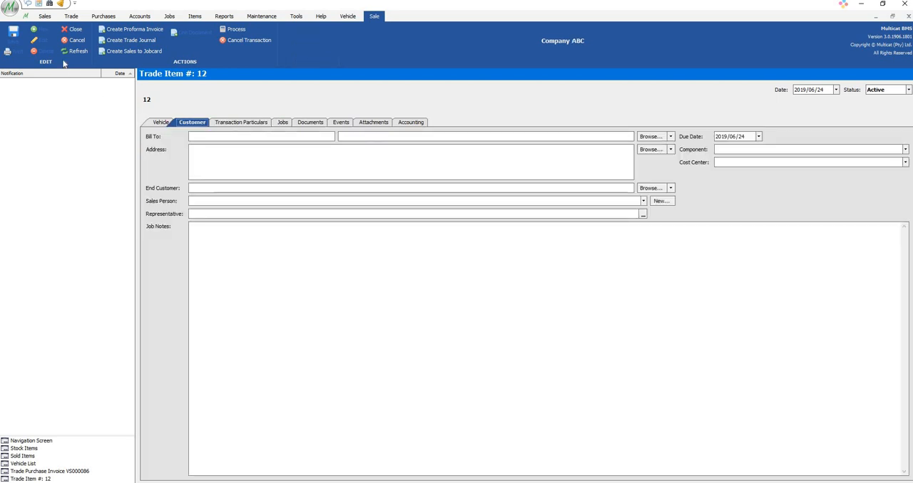
click(671, 137)
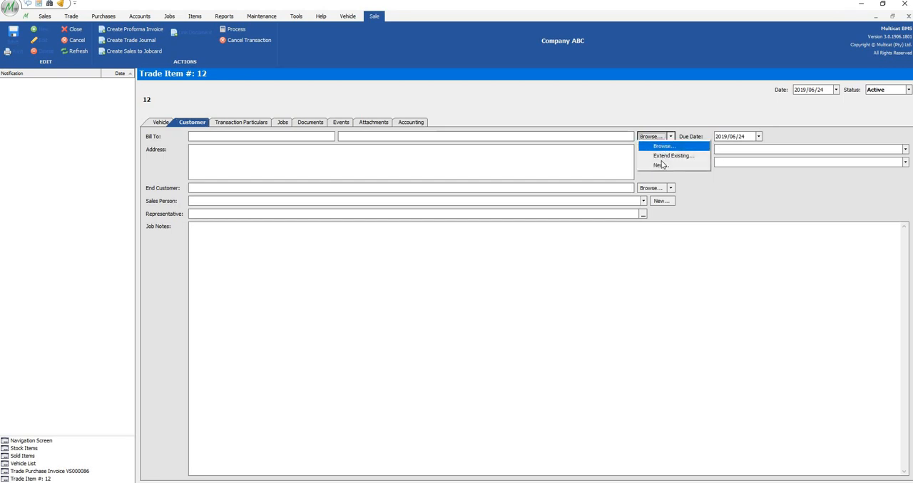
click(659, 147)
scroll(374, 270, down, 15)
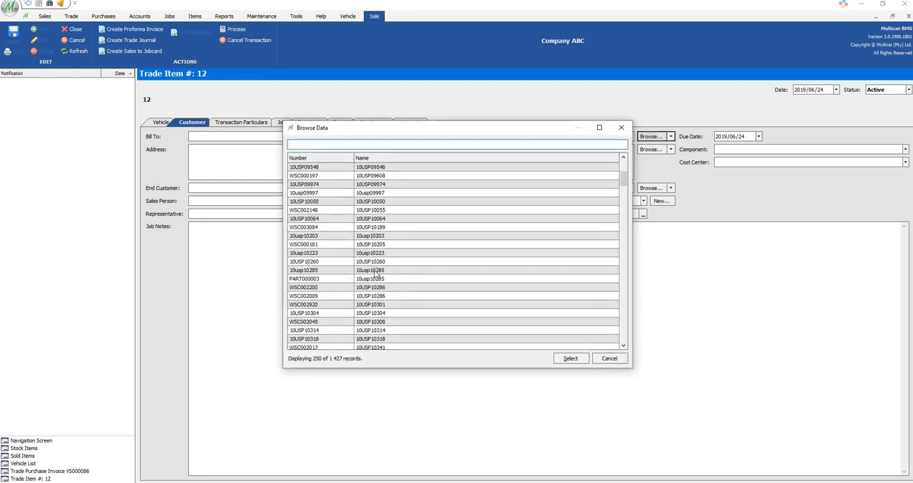
click(378, 270)
double_click(378, 269)
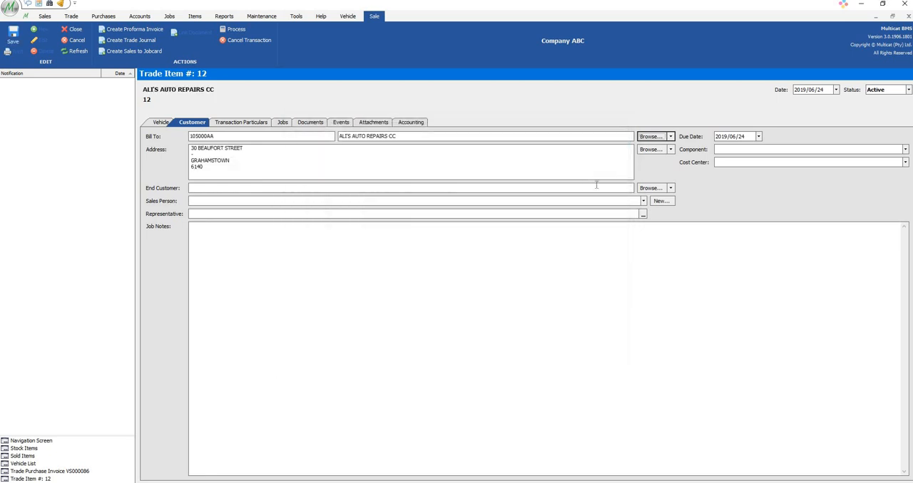
Set the trade item's End Customer to the existing customer ABSA VEHICLE & ASSET FINANCE with code 1030M1709
click(670, 189)
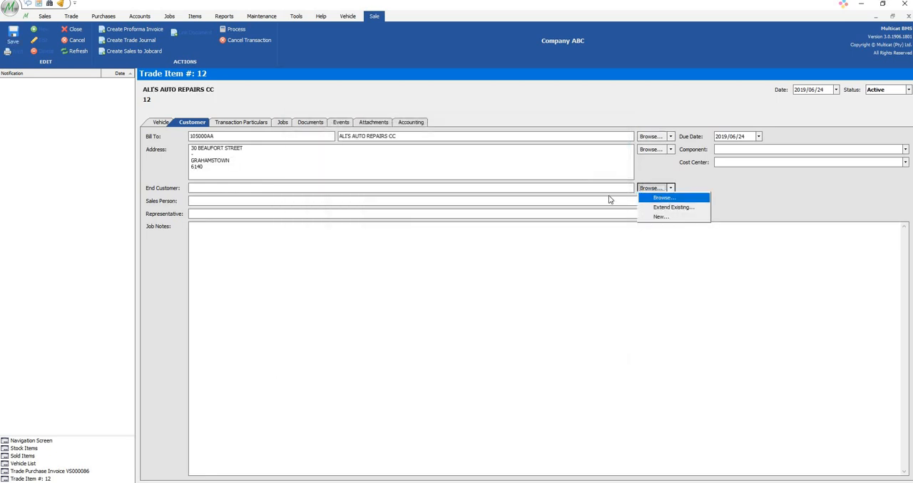
click(662, 199)
scroll(388, 269, down, 10)
double_click(388, 270)
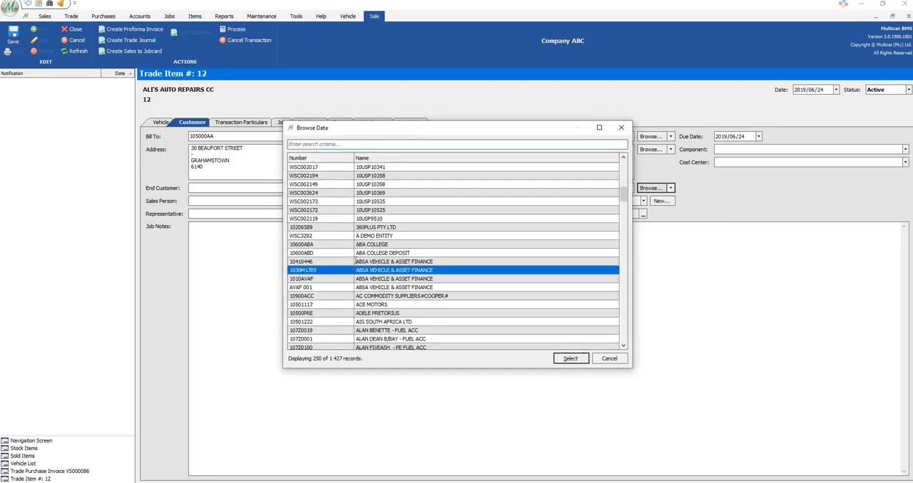
Assign an existing sales person and a representative to the trade item's customer details
click(643, 201)
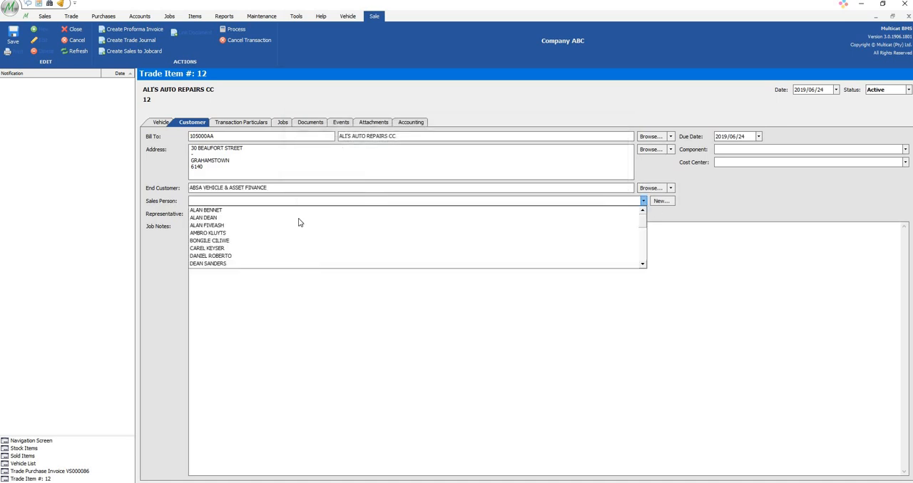
click(505, 233)
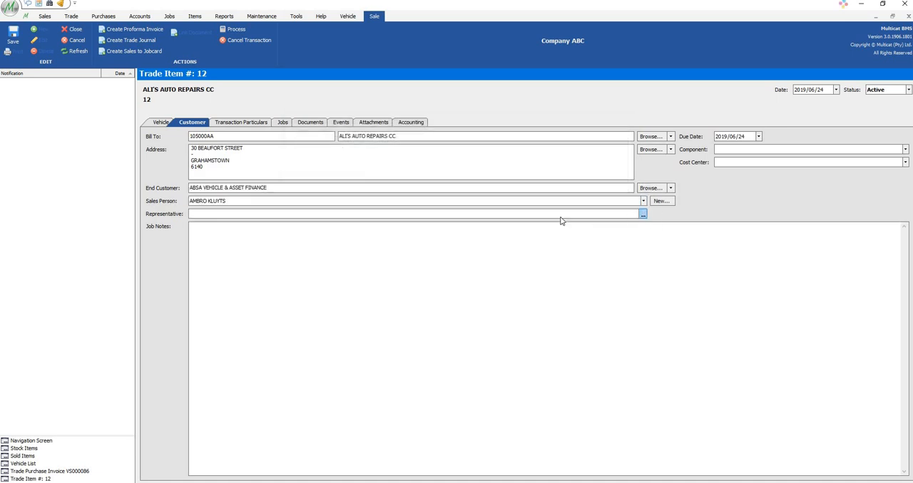
click(643, 214)
scroll(374, 284, down, 7)
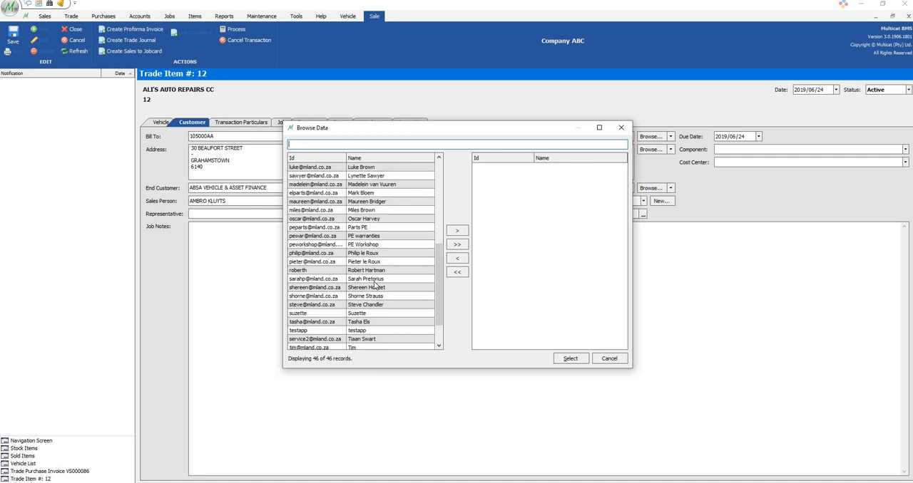
double_click(375, 281)
click(571, 359)
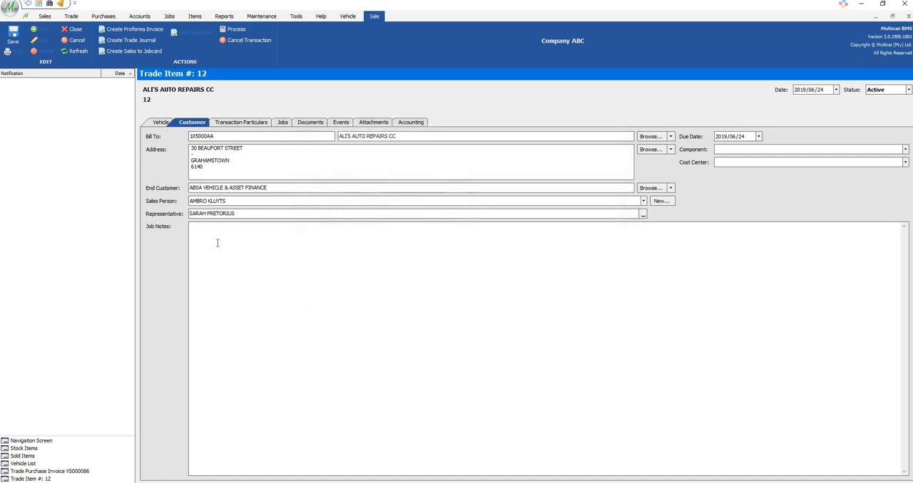
click(218, 243)
click(12, 39)
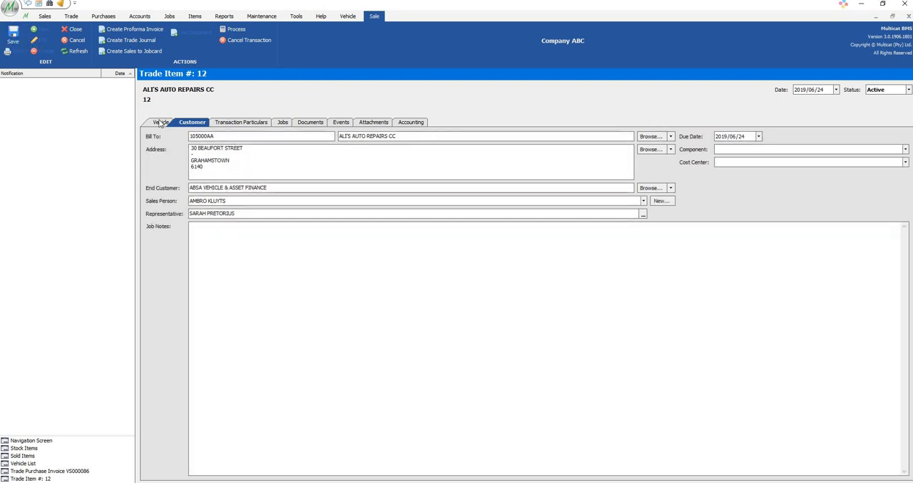
Set the selling price in the trade item's transaction particulars to 125000
click(161, 123)
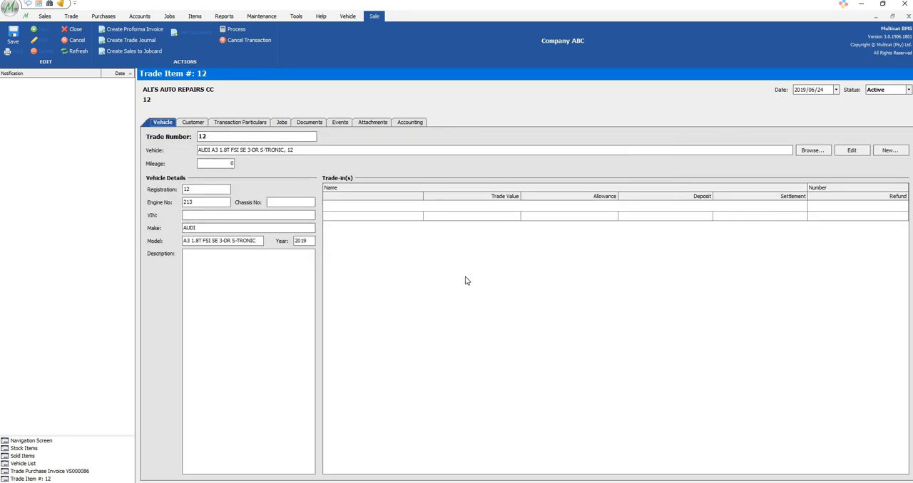
click(192, 123)
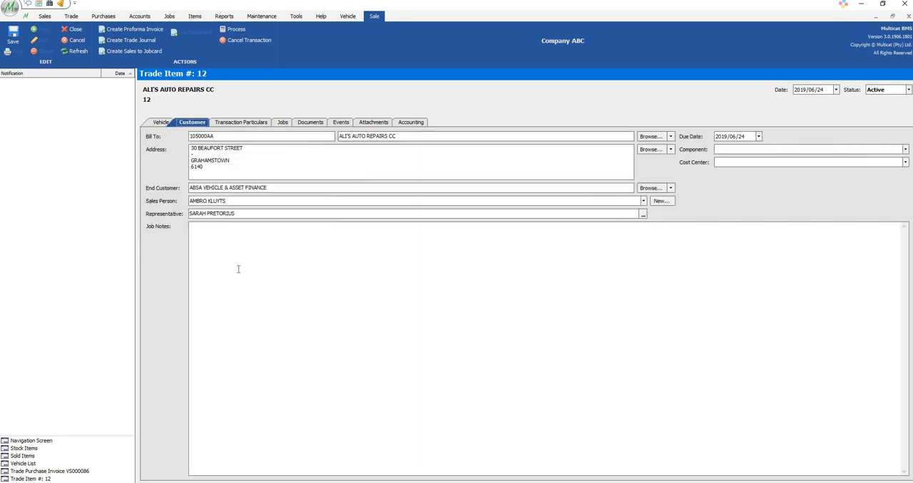
click(233, 125)
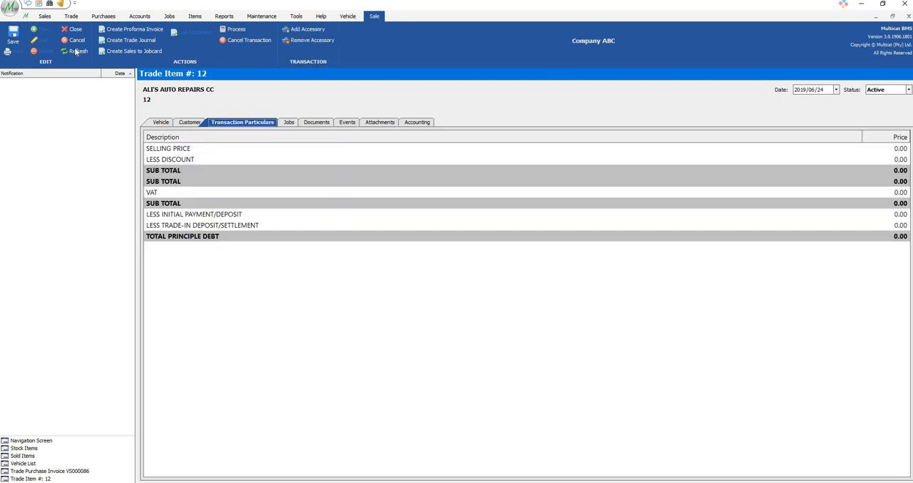
click(895, 148)
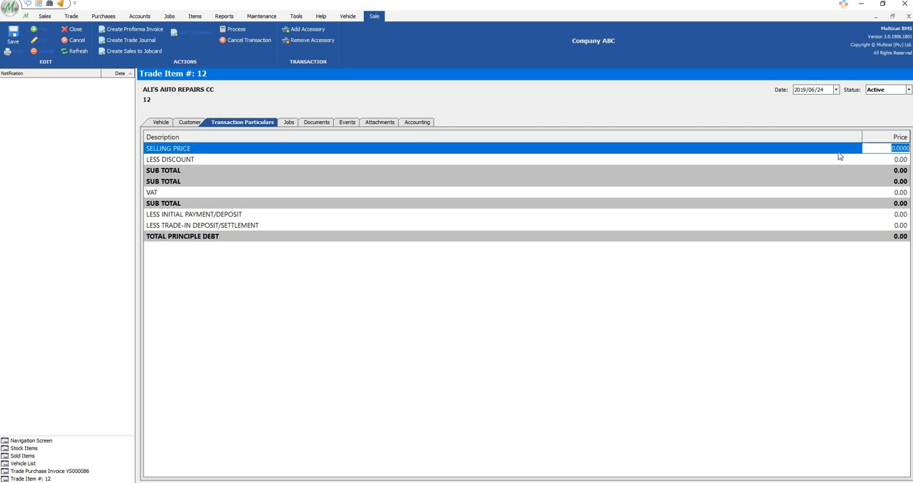
text(125000)
key(Return)
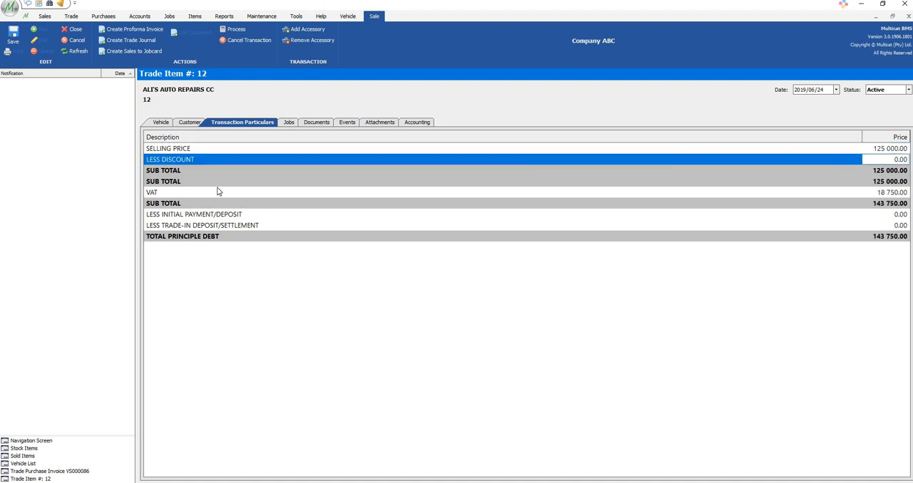
Add the BULL BAR accessory to the transaction particulars with a price of 2500
click(300, 30)
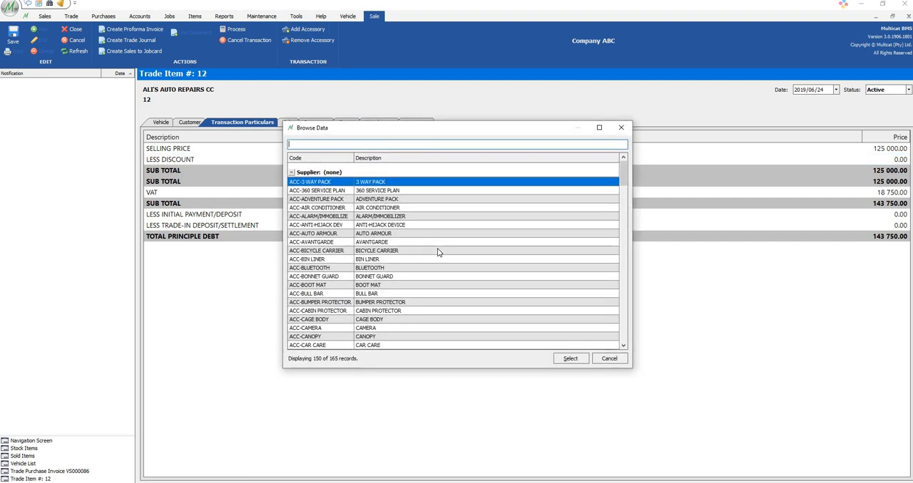
scroll(417, 269, down, 1)
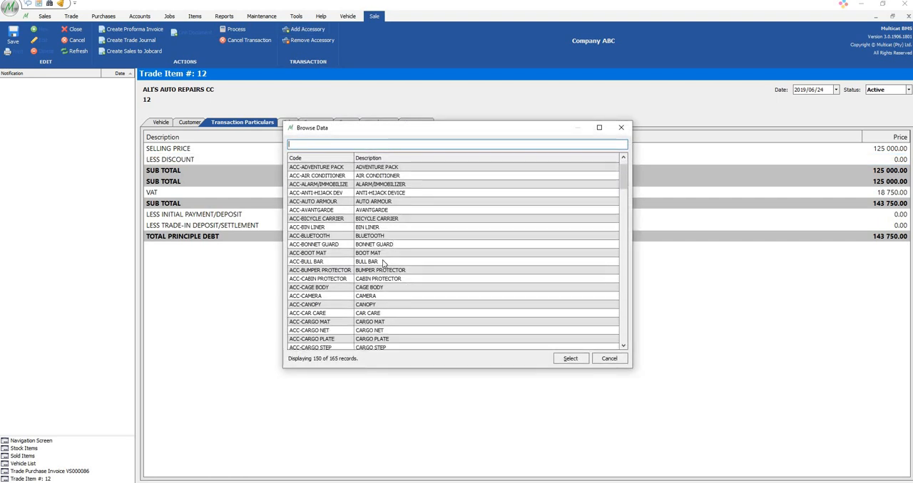
click(391, 263)
double_click(391, 263)
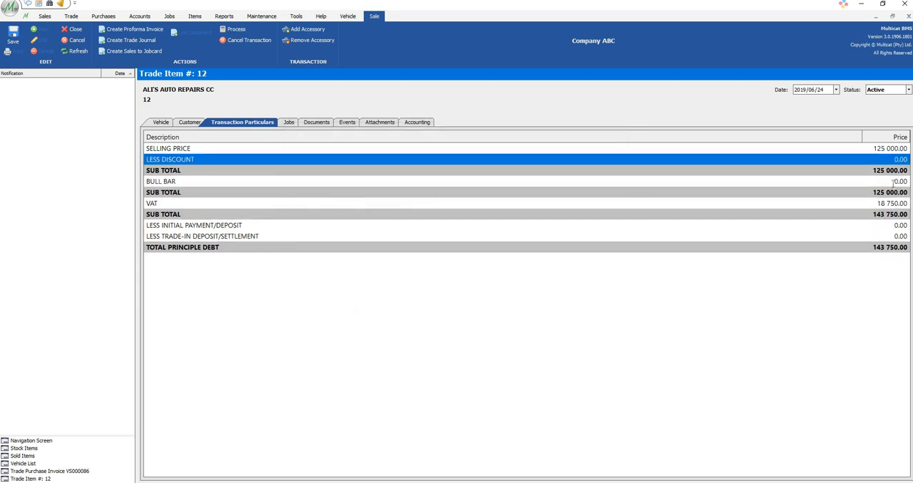
click(892, 183)
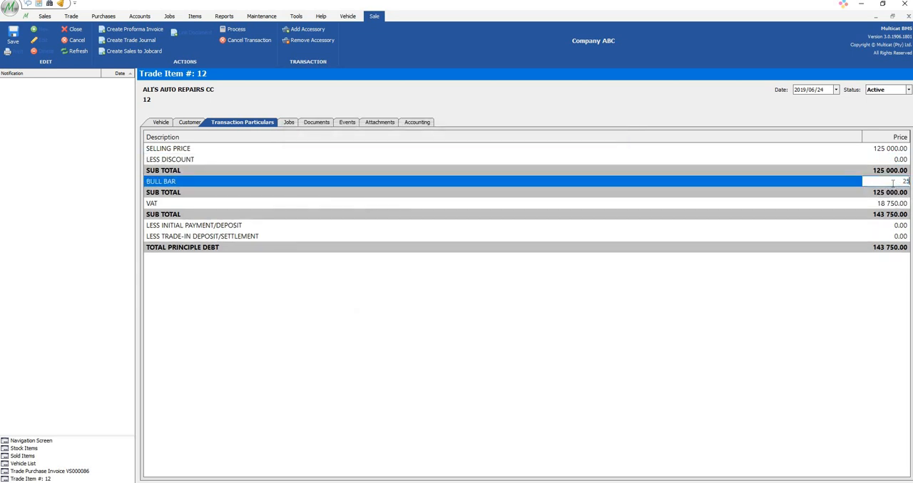
key(Return)
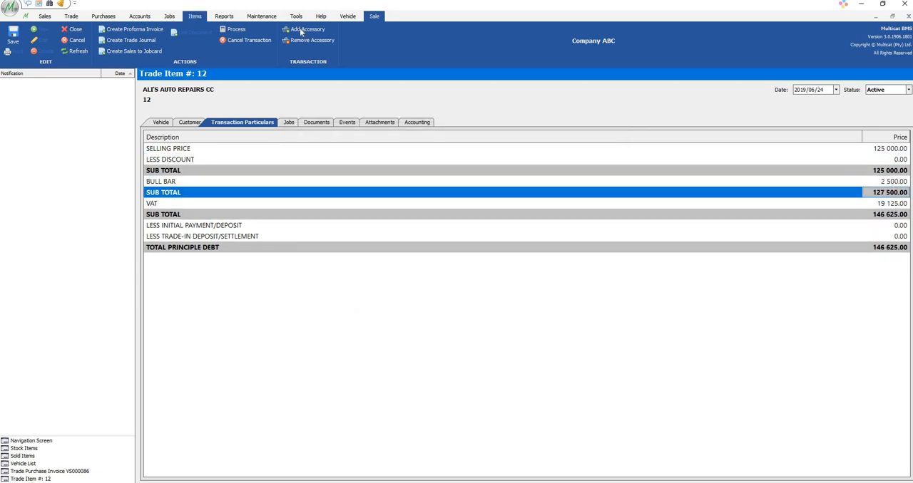
Add the FOG LAMPS accessory with a price of 1500 and save the trade item
click(307, 29)
scroll(384, 329, down, 5)
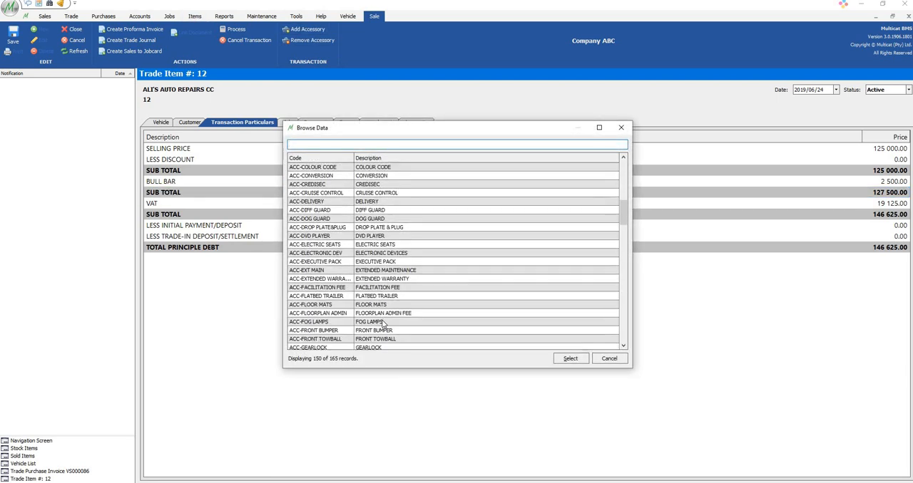
click(383, 322)
click(572, 358)
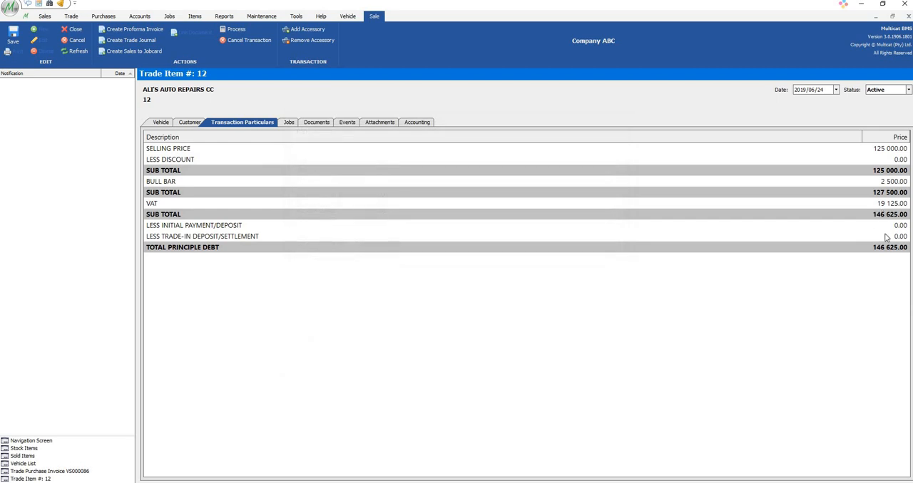
click(893, 192)
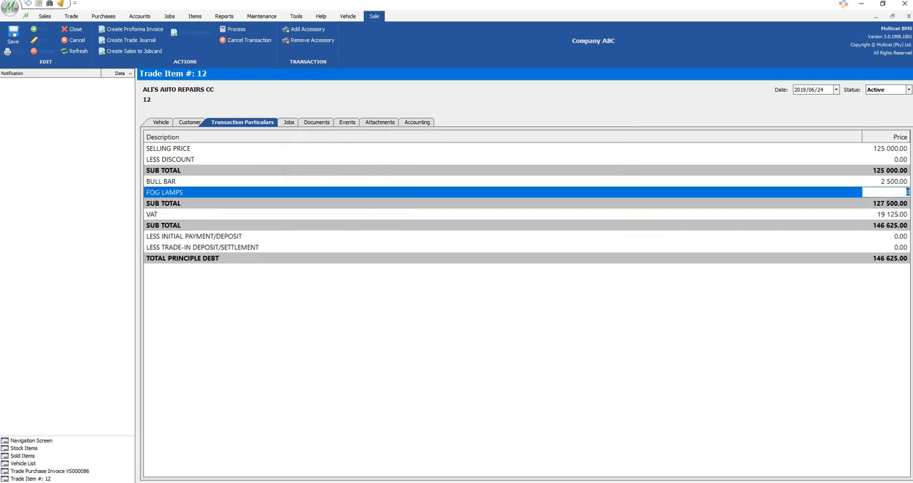
text(15000)
key(Return)
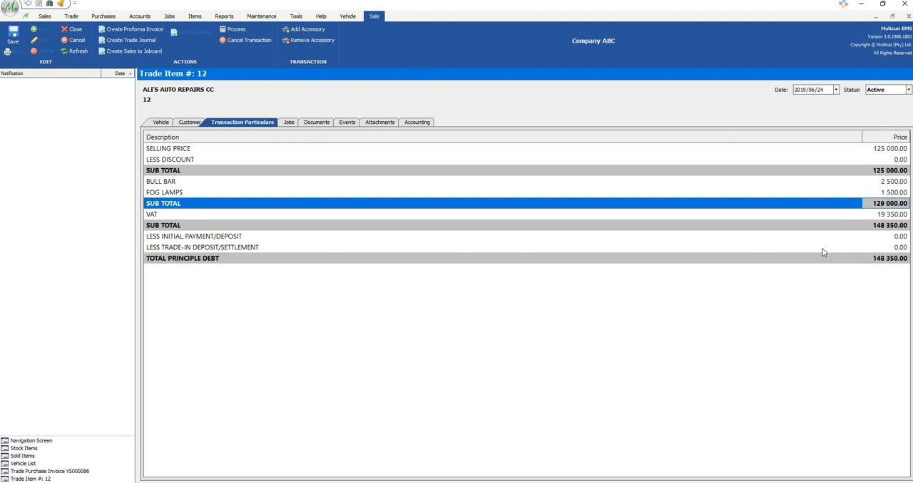
click(19, 41)
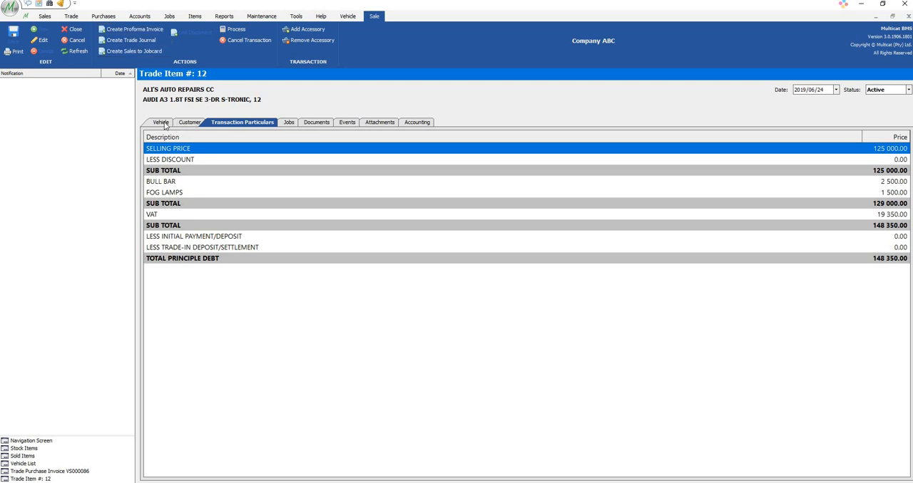
click(163, 123)
click(42, 41)
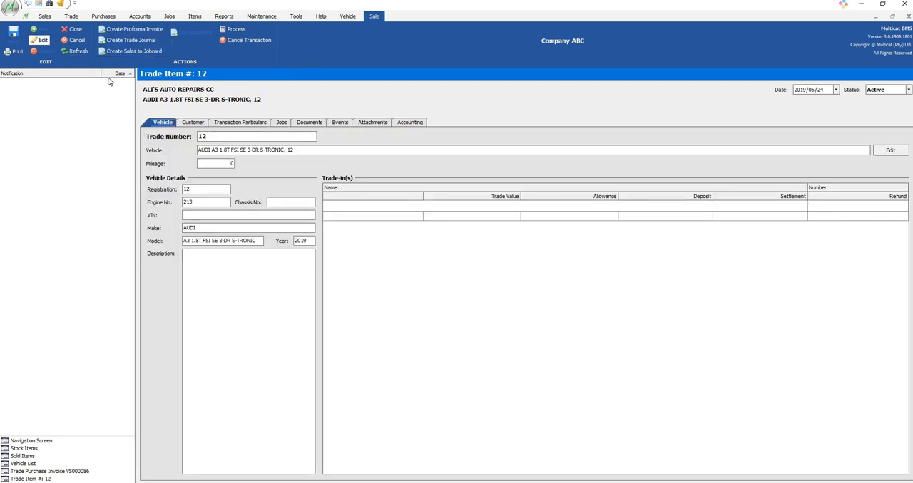
click(400, 210)
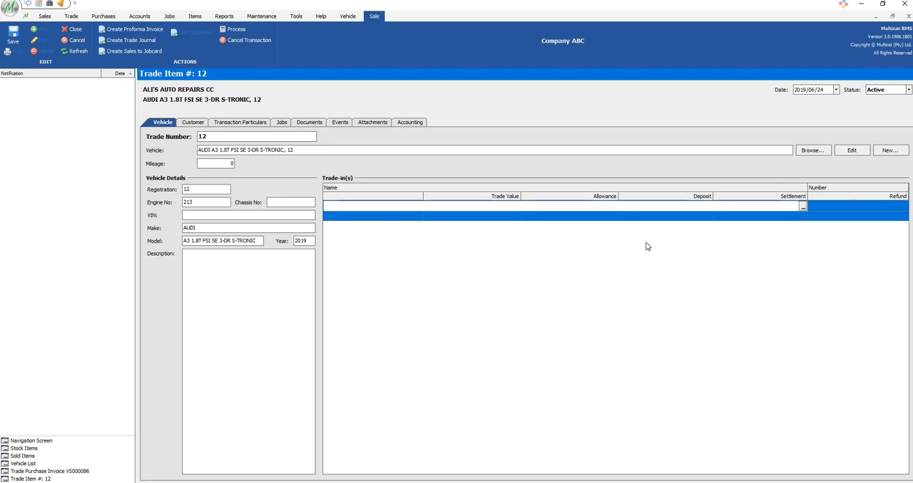
click(802, 207)
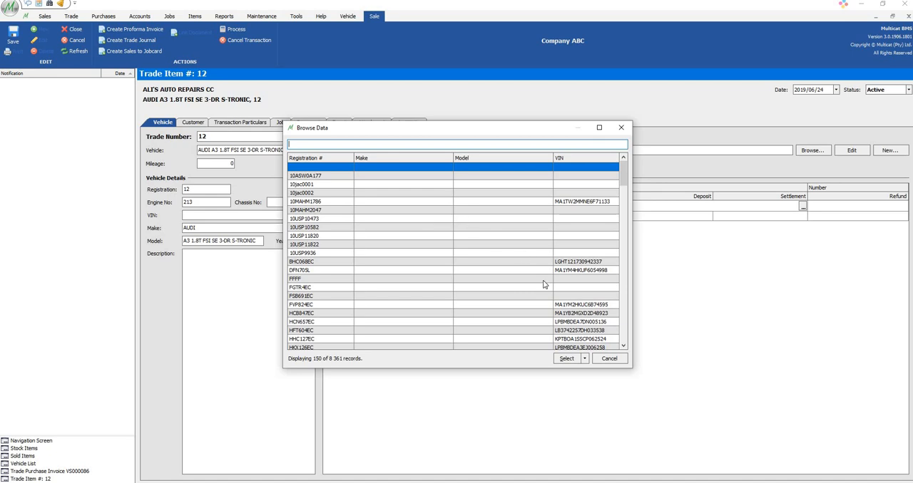
click(584, 362)
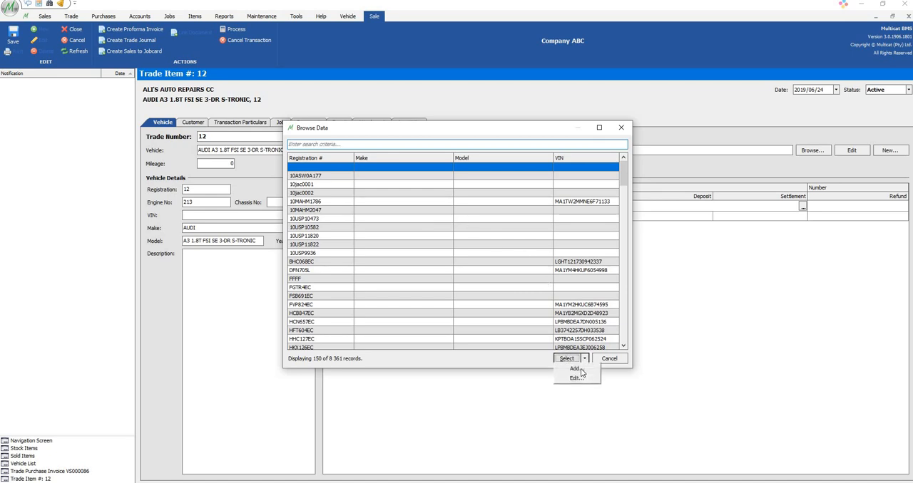
click(577, 376)
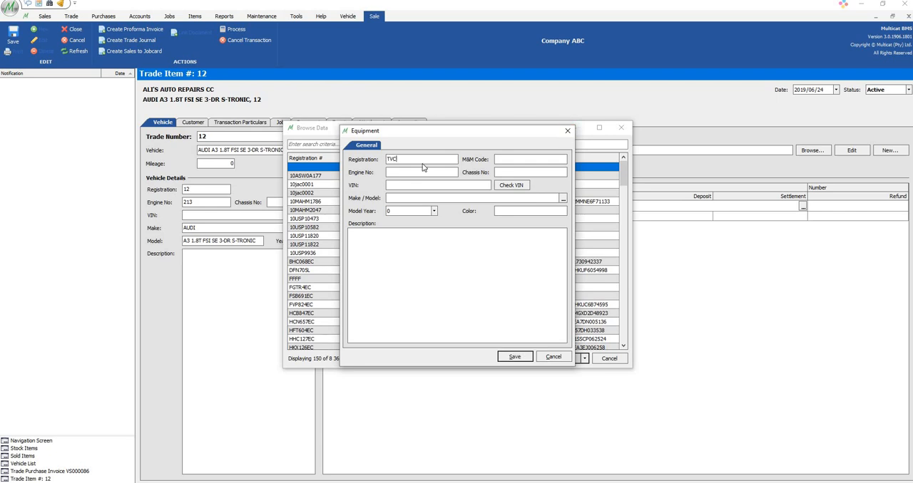
text(TVC830GP)
Set the trade-in vehicle's make and model to AUDI A1 and model year to 2004, and save its record
click(563, 198)
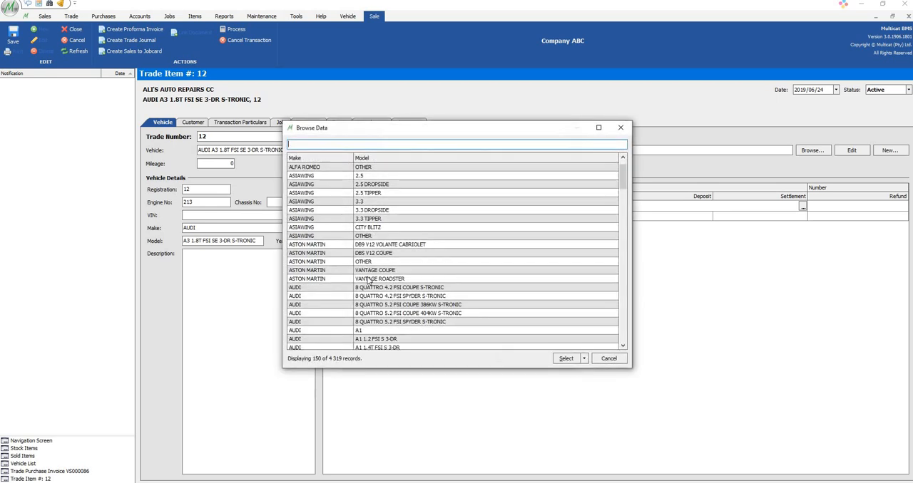
scroll(374, 221, down, 5)
double_click(369, 176)
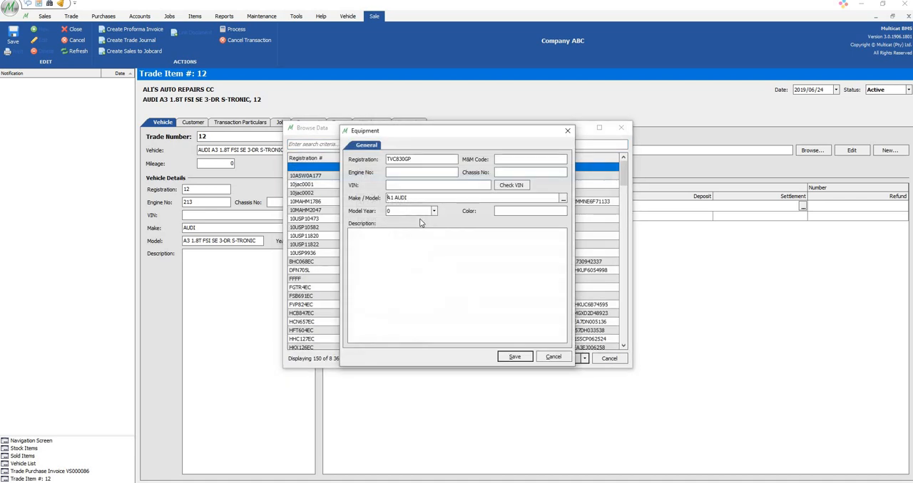
click(434, 211)
scroll(408, 243, down, 3)
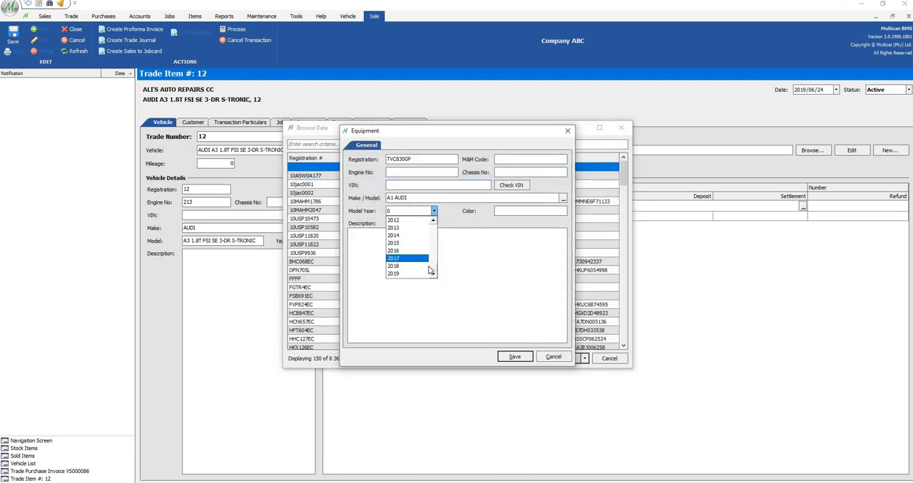
scroll(408, 250, up, 2)
scroll(408, 250, down, 1)
click(408, 243)
key(Tab)
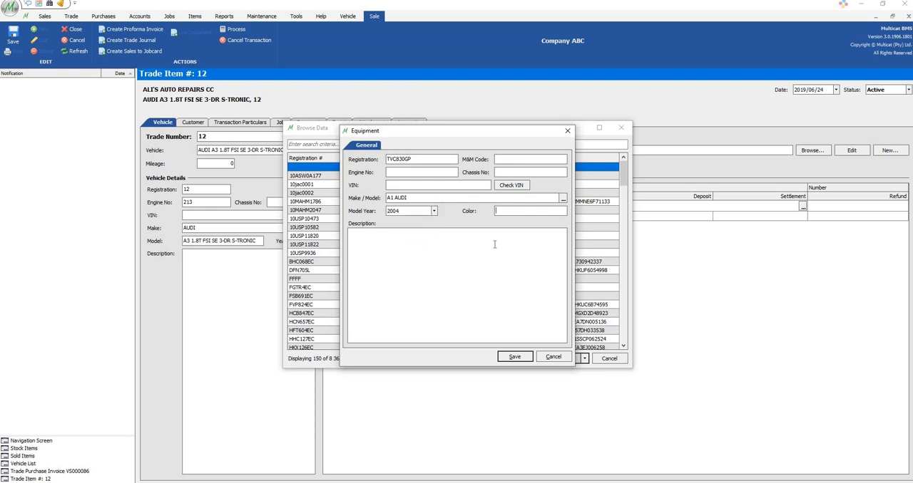
click(514, 357)
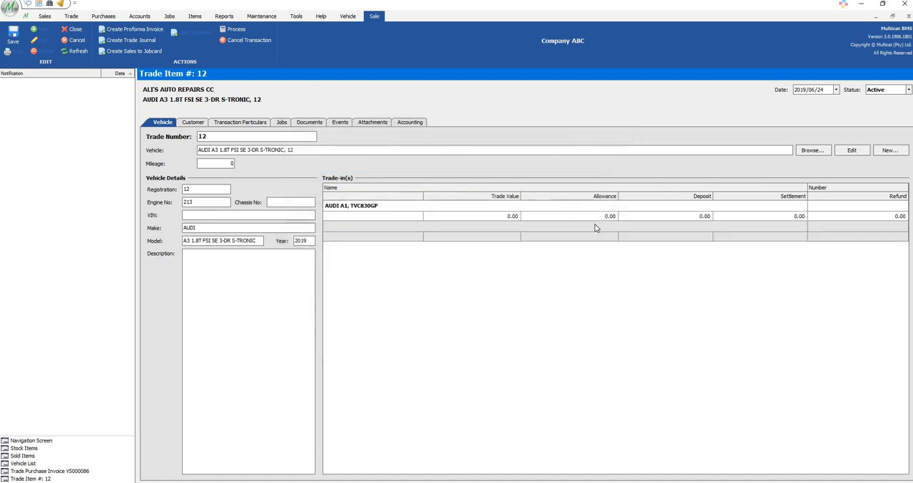
Save the trade item with a trade value of 45000 for the AUDI A1 trade-in and review its transaction particulars
click(502, 216)
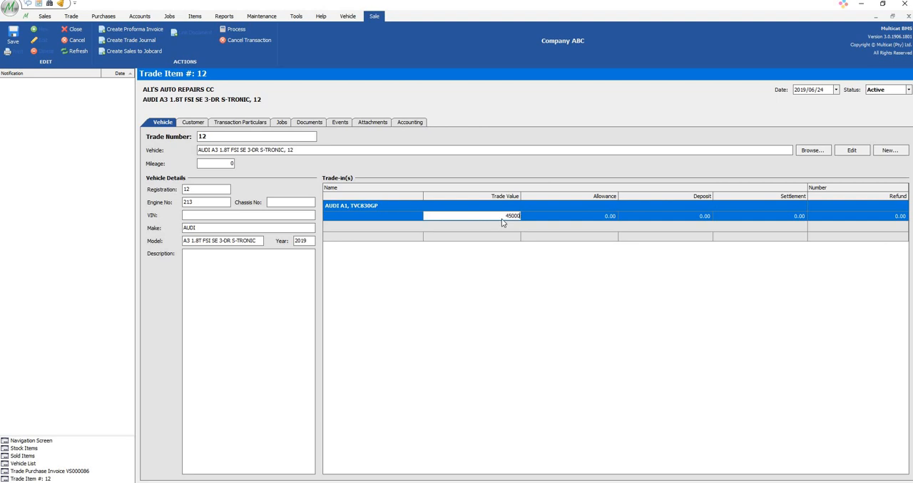
text(45000)
key(Return)
click(15, 42)
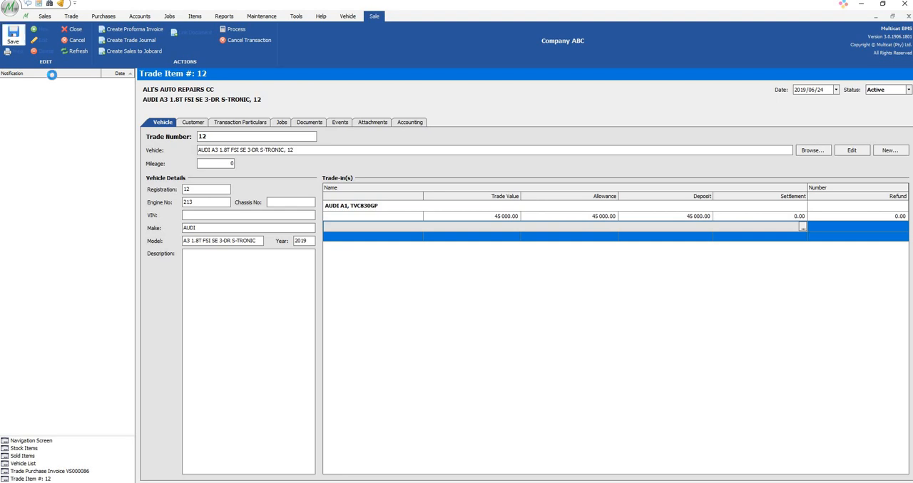
click(229, 124)
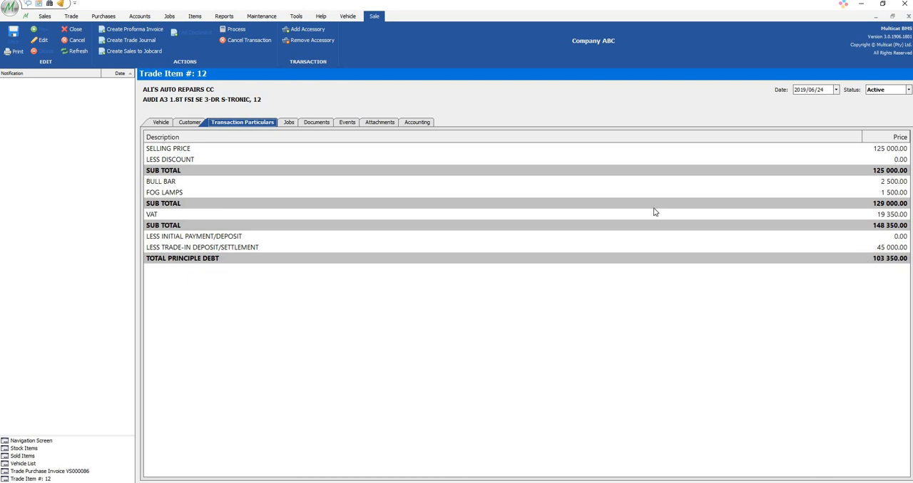
Create a proforma invoice from the trade item and save it
click(141, 30)
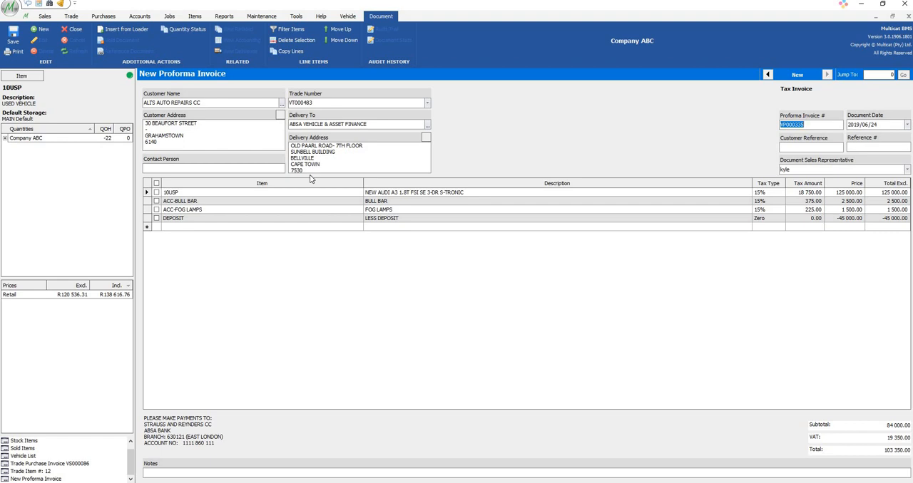
click(149, 102)
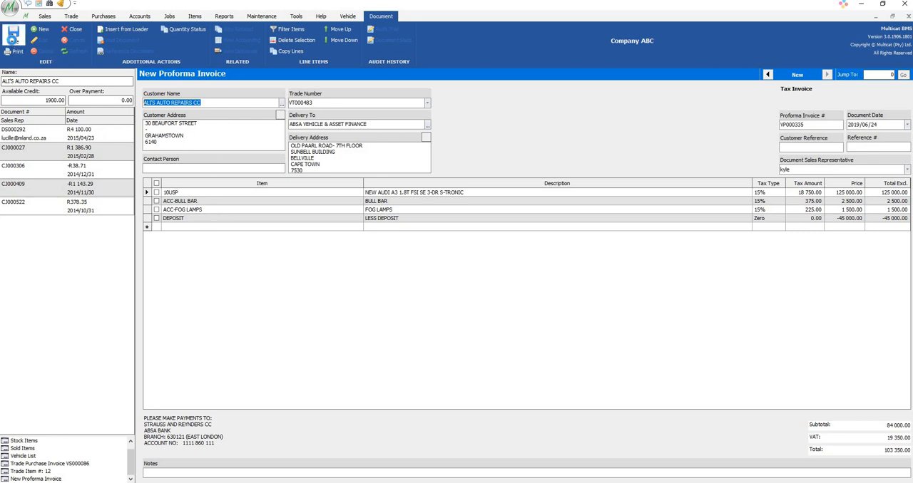
click(13, 39)
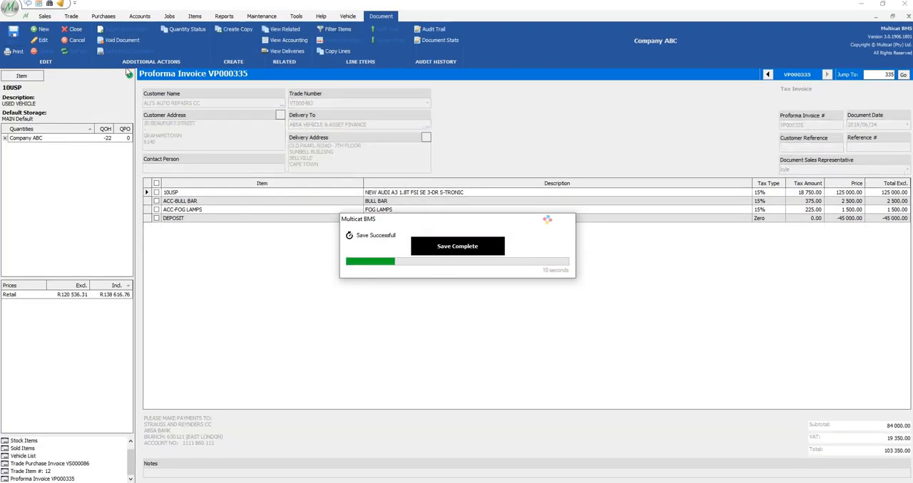
Generate the printable report of the saved proforma invoice, review its vehicle and pricing lines, and close the report
click(10, 52)
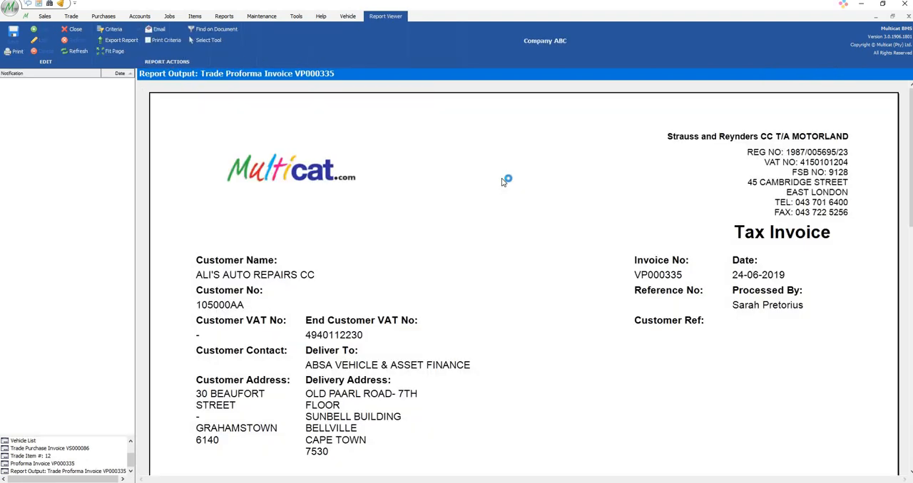
scroll(502, 182, down, 1)
scroll(500, 185, down, 3)
scroll(501, 185, down, 3)
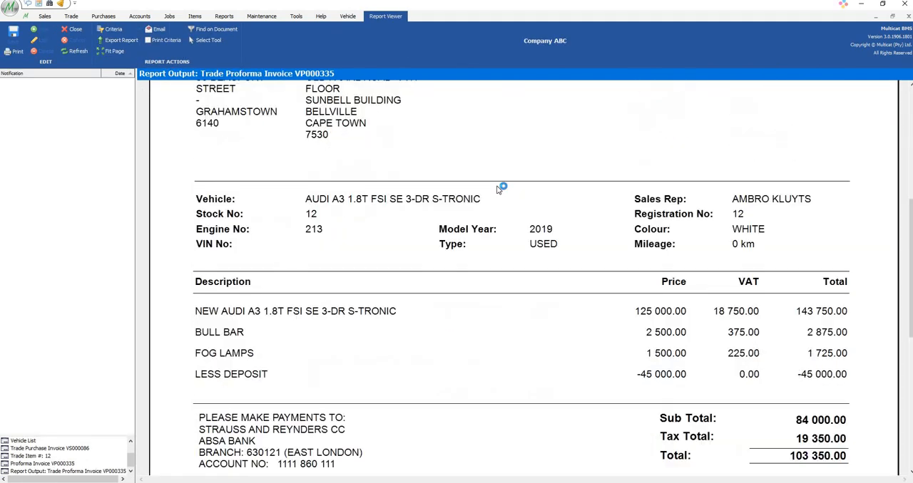
scroll(642, 192, down, 6)
scroll(831, 125, up, 9)
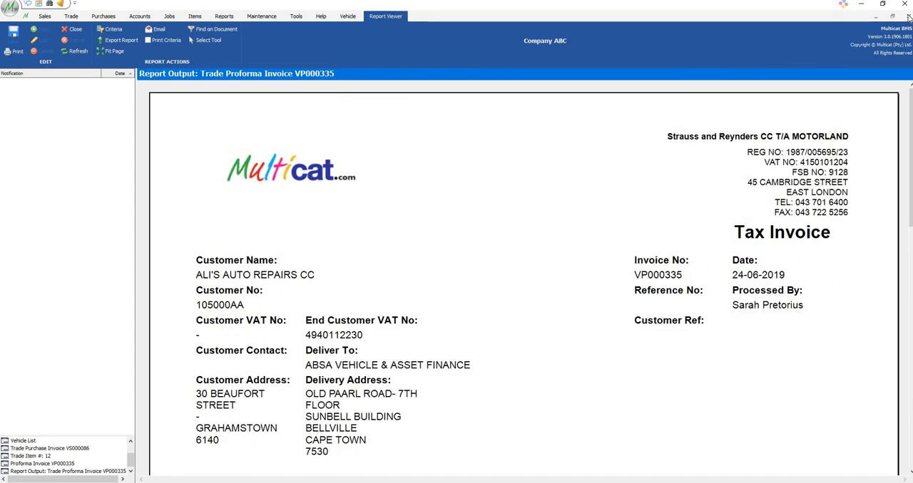
click(908, 17)
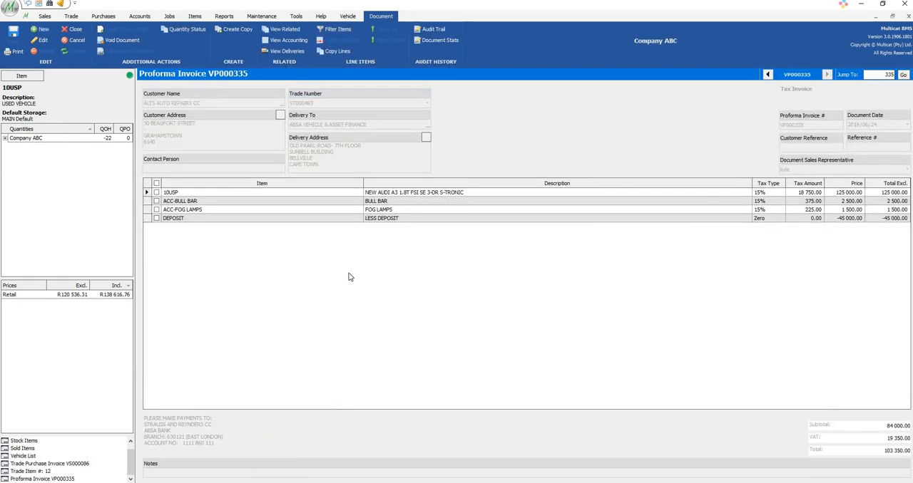
Return to Trade Item 12 and review its accounting entries, vehicle details and events
click(43, 472)
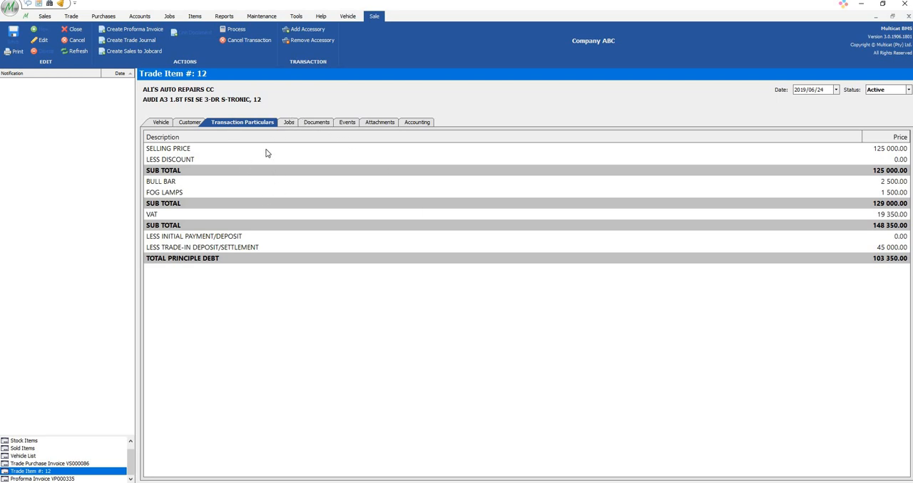
click(428, 122)
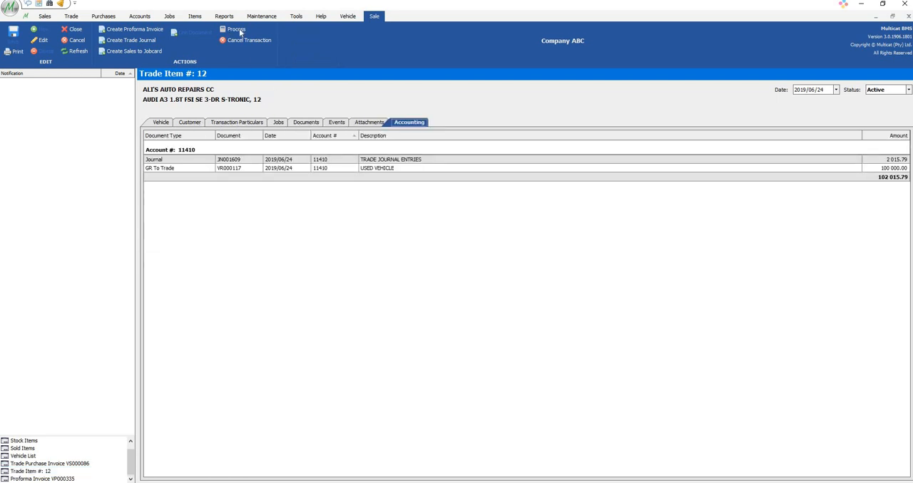
click(161, 124)
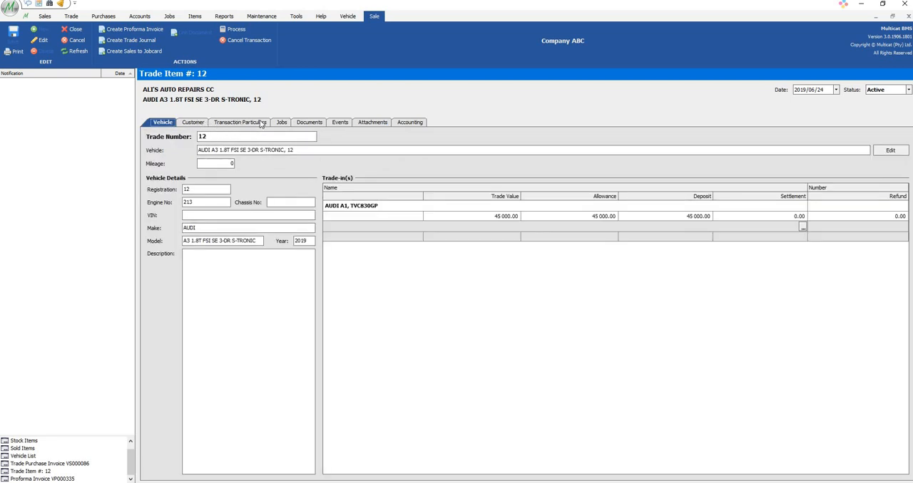
click(340, 123)
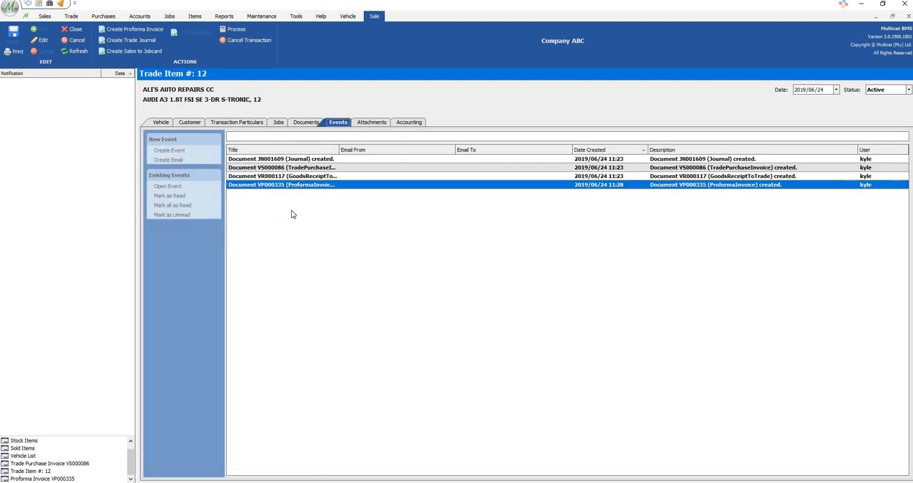
Put the trade item in edit mode and view its new event and new email forms, closing both without entering anything
click(34, 41)
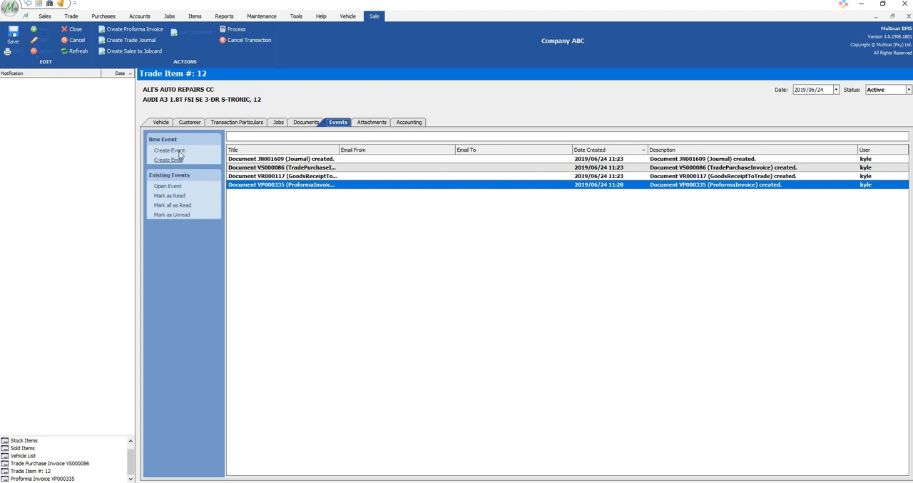
click(169, 151)
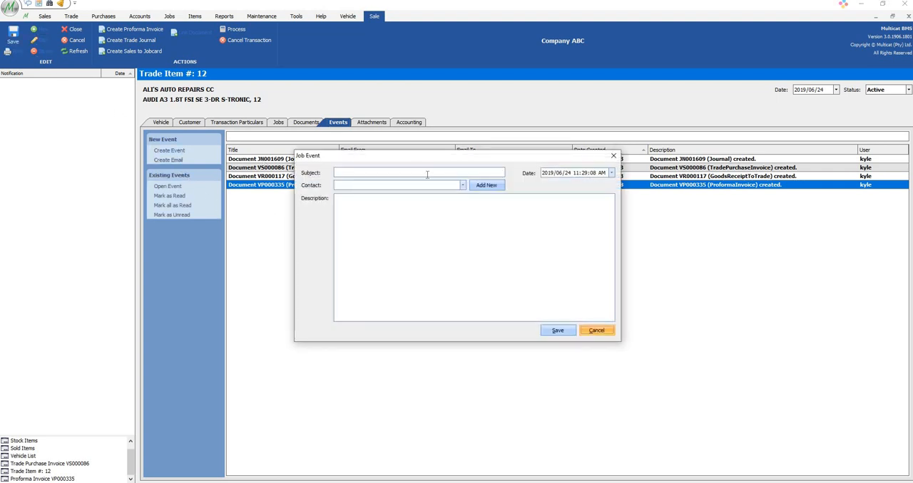
click(417, 173)
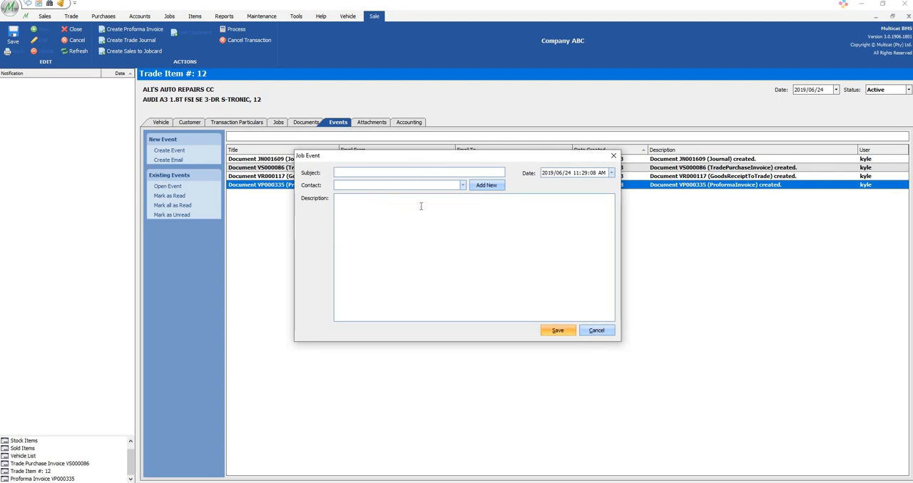
click(614, 156)
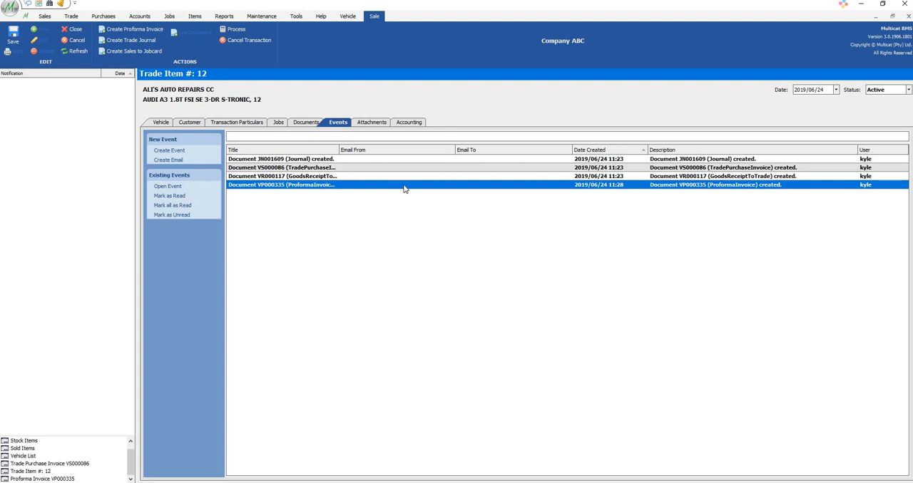
click(169, 161)
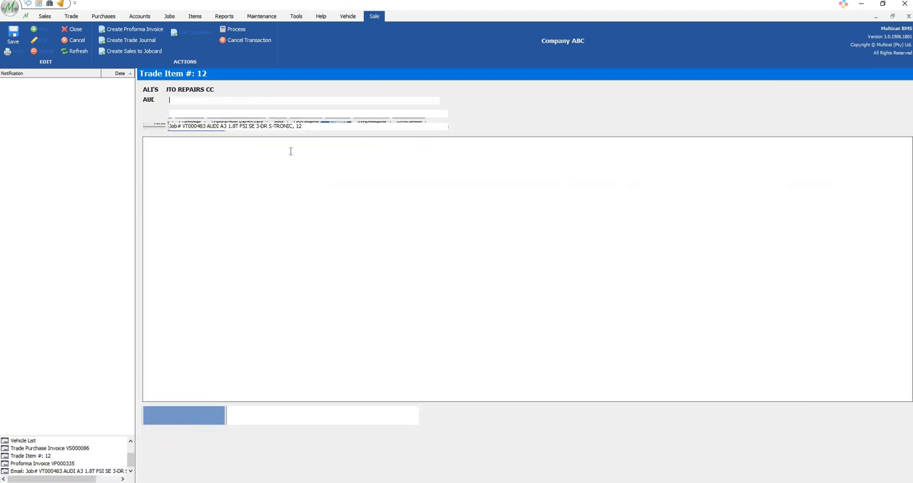
click(910, 17)
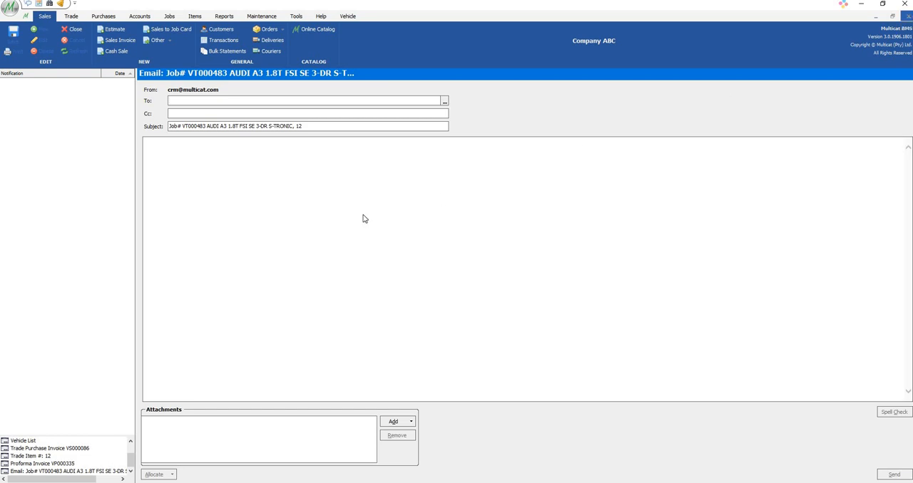
click(47, 472)
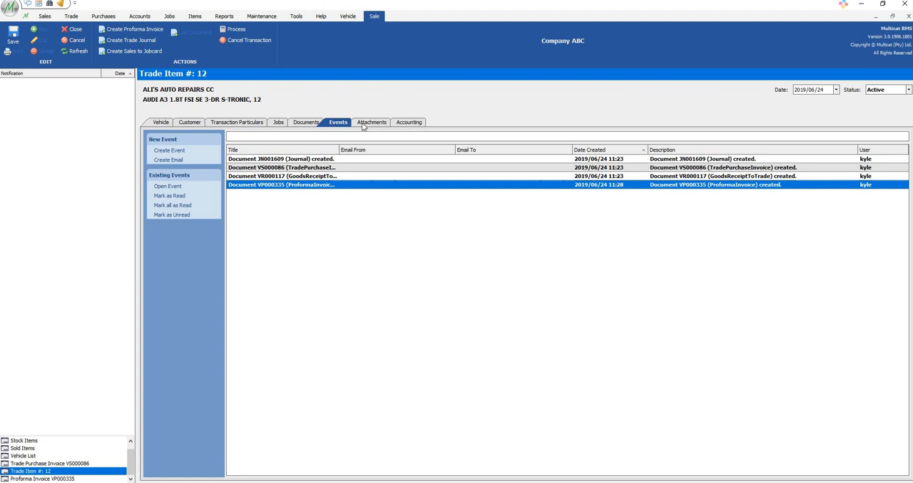
View the trade item's attachments and the form for adding one, including its file selection, without attaching a file
click(369, 122)
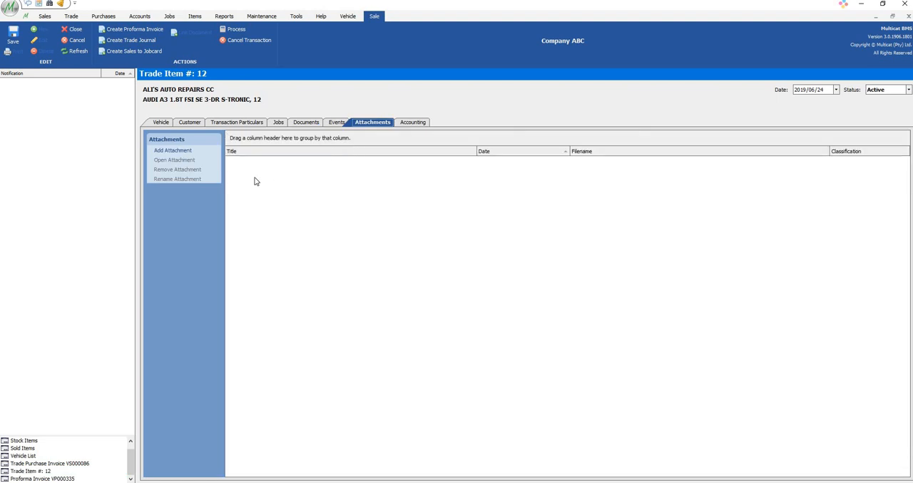
click(181, 153)
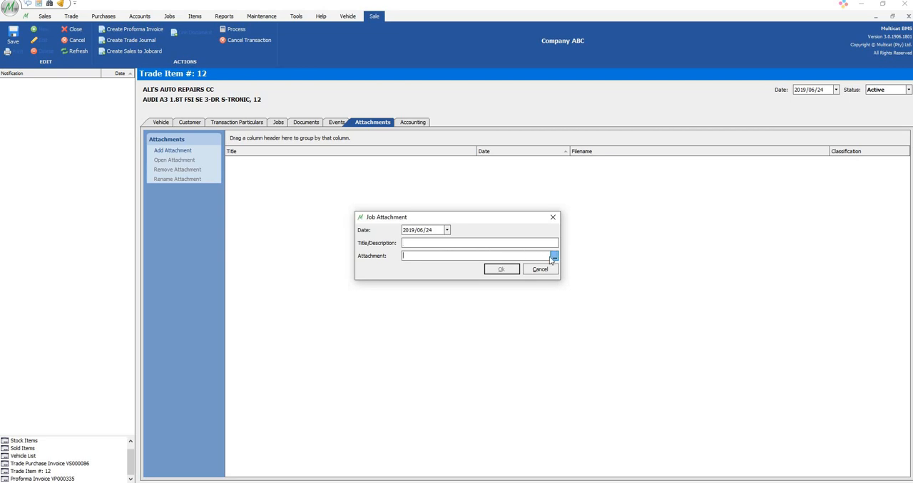
click(556, 259)
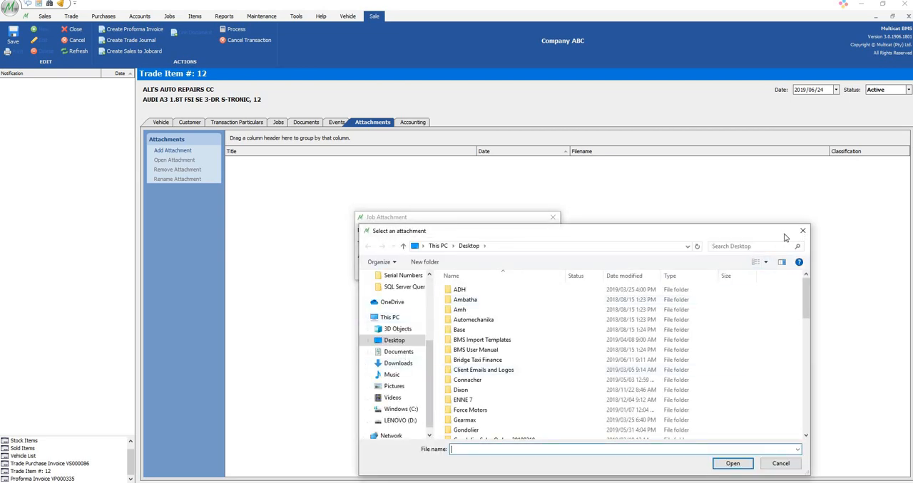
click(803, 231)
click(552, 218)
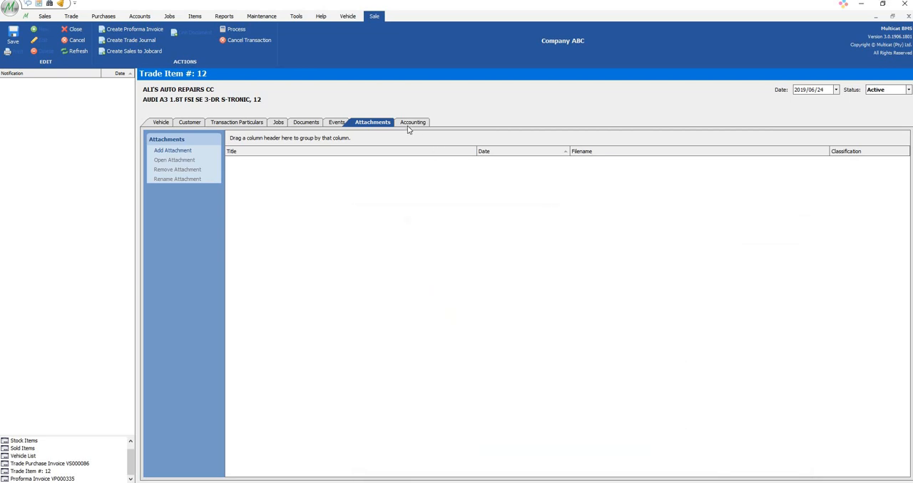
Check the trade item's accounting entries and process the transaction to finalise the sale
click(410, 123)
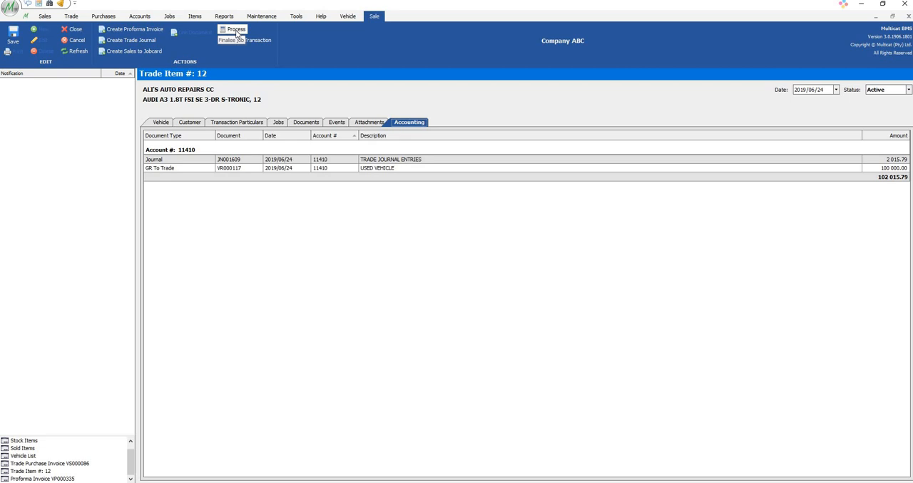
click(236, 30)
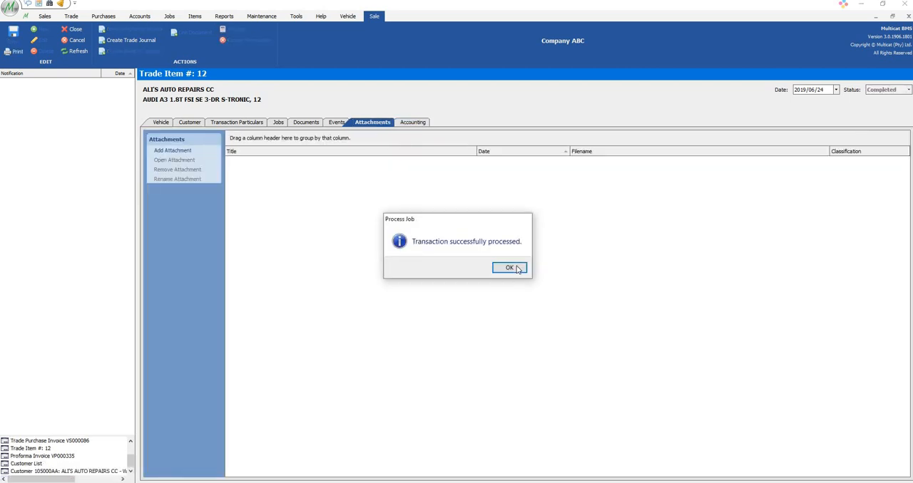
key(Return)
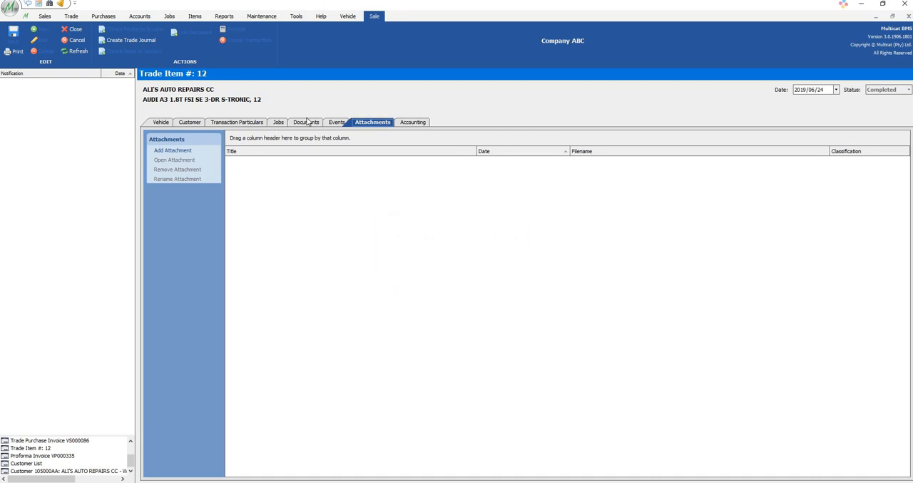
Refresh the trade item's list of documents and open trade sales invoice VI000261
click(306, 124)
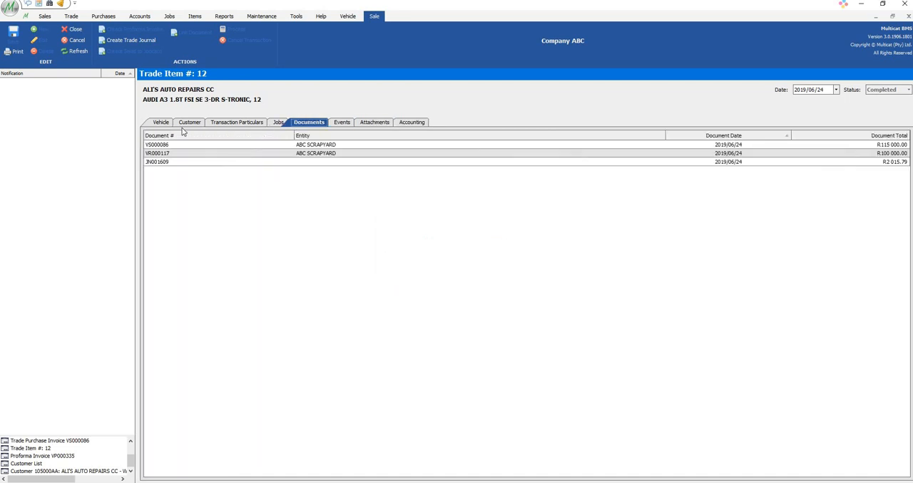
click(76, 51)
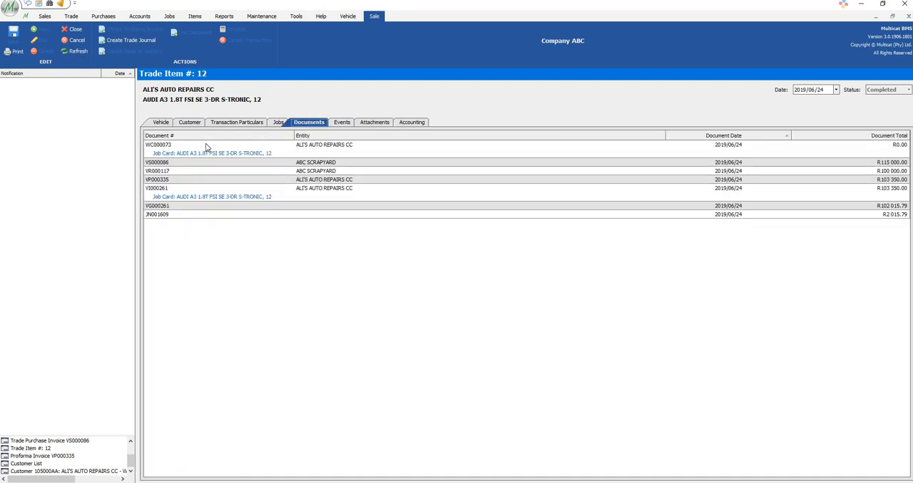
click(194, 192)
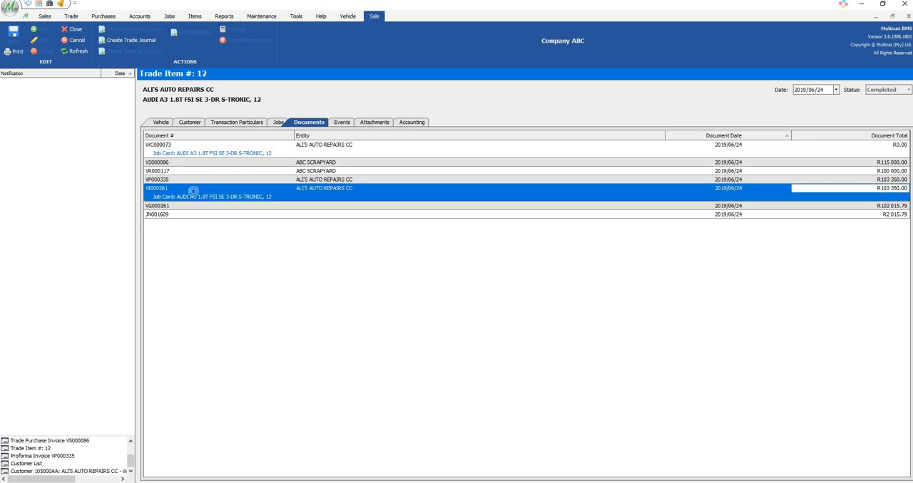
double_click(194, 195)
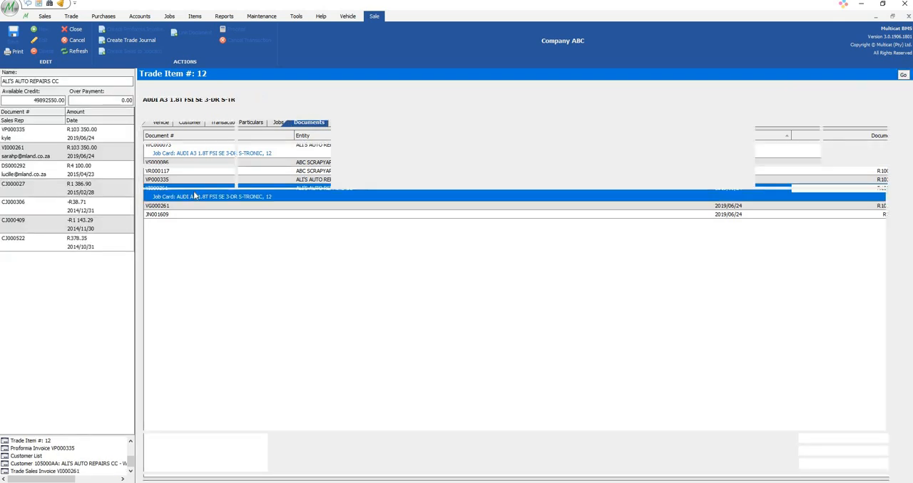